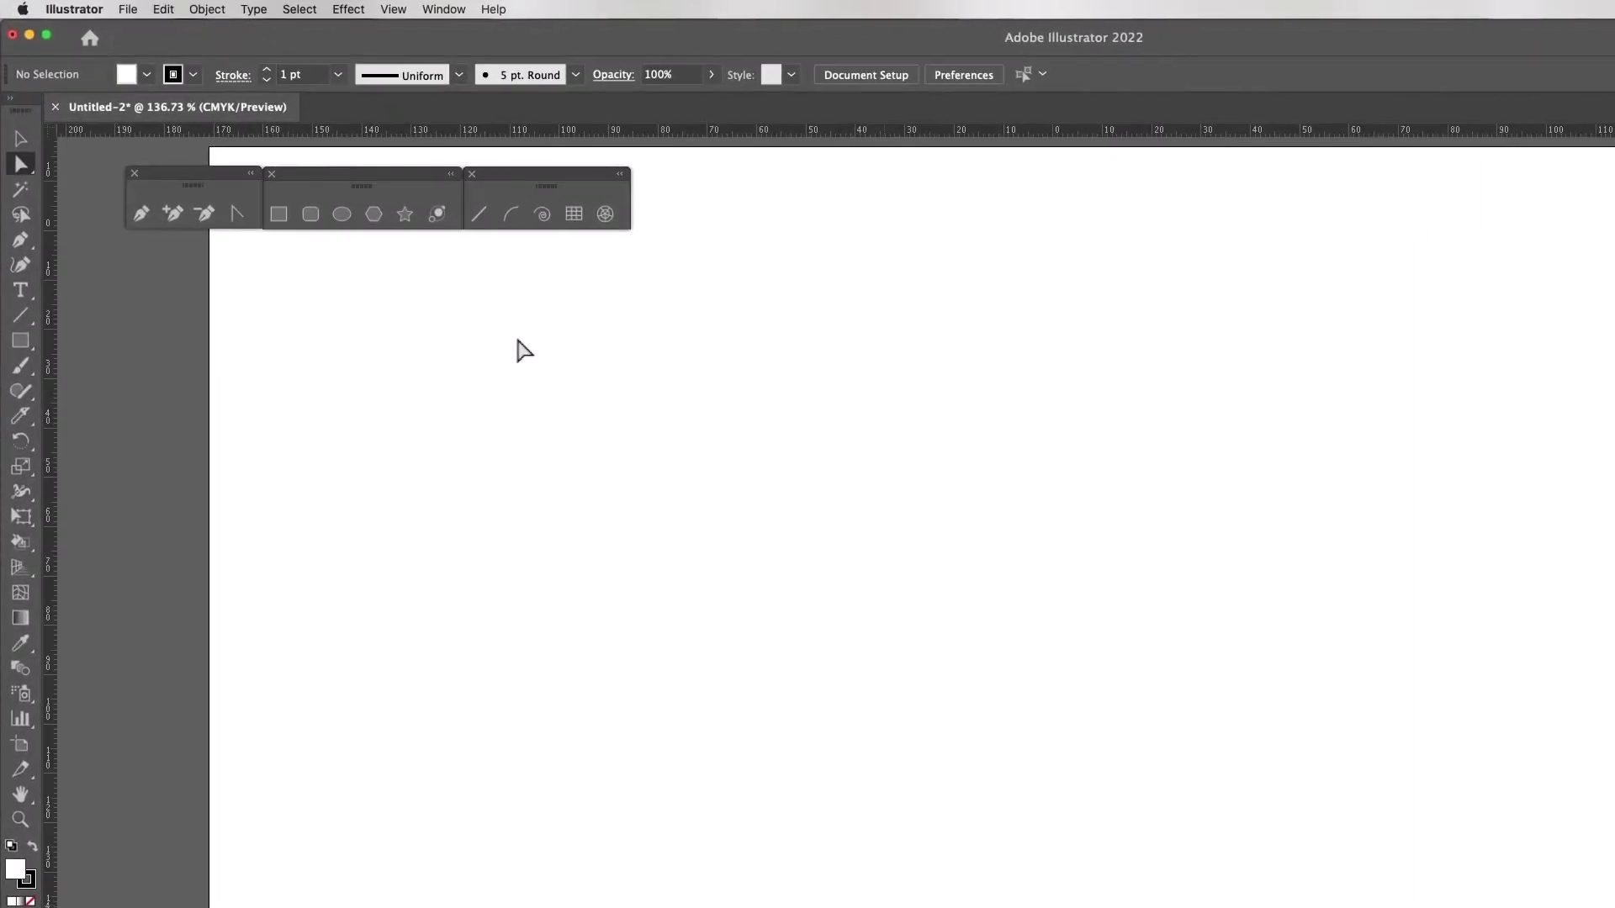
- Draw a straight two-anchor Pen line across the upper page, sloping slightly down to the right
click(142, 214)
click(444, 412)
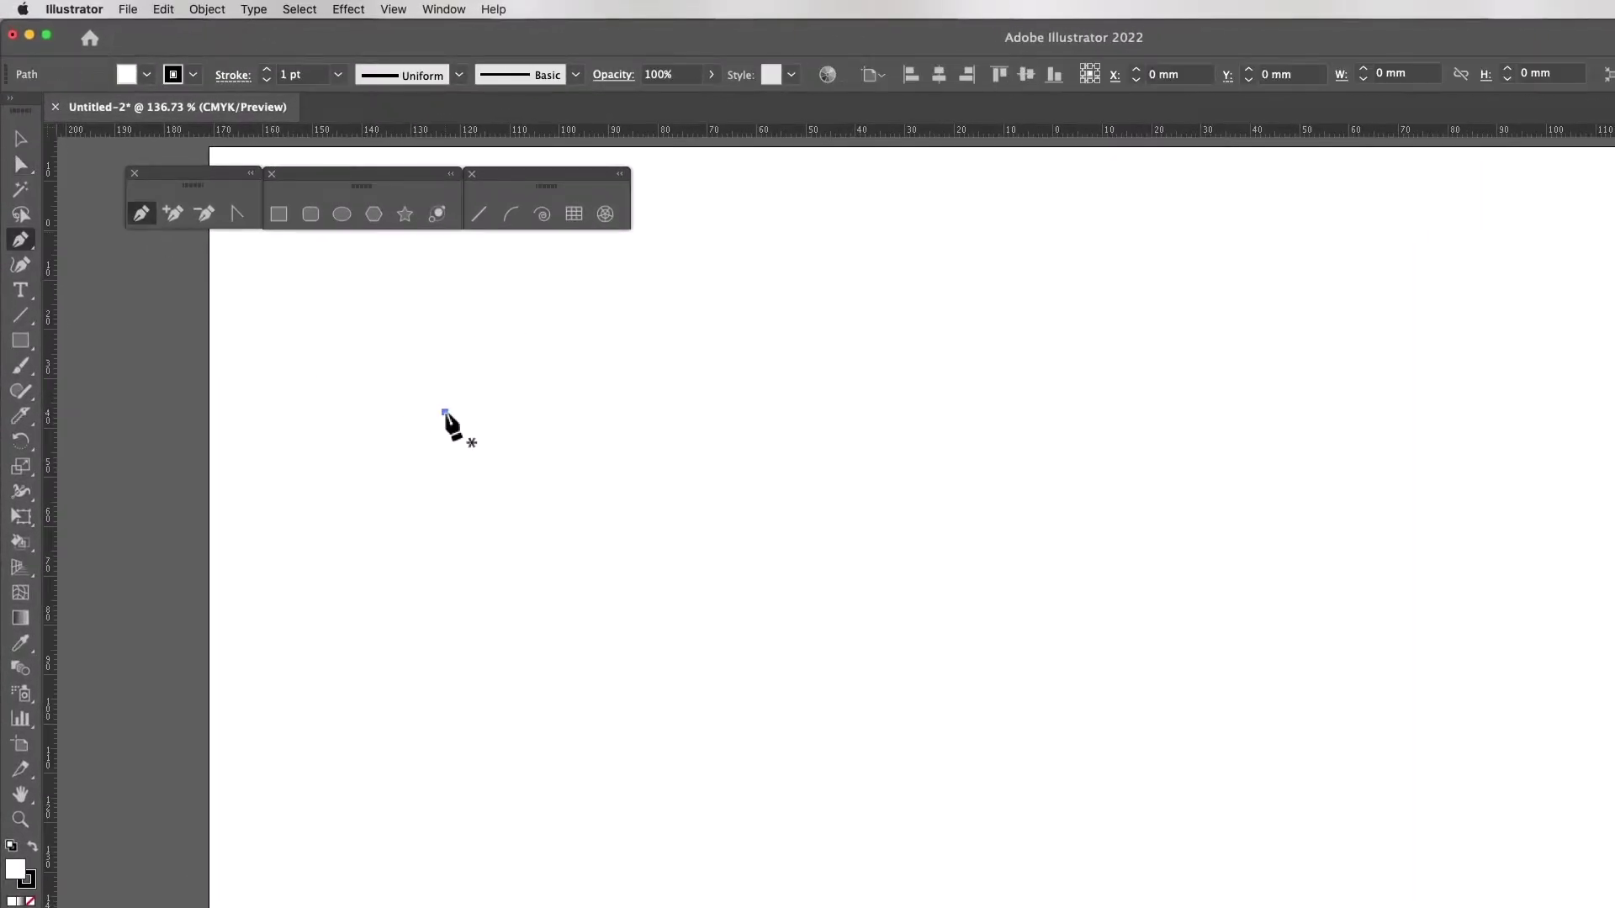
click(942, 469)
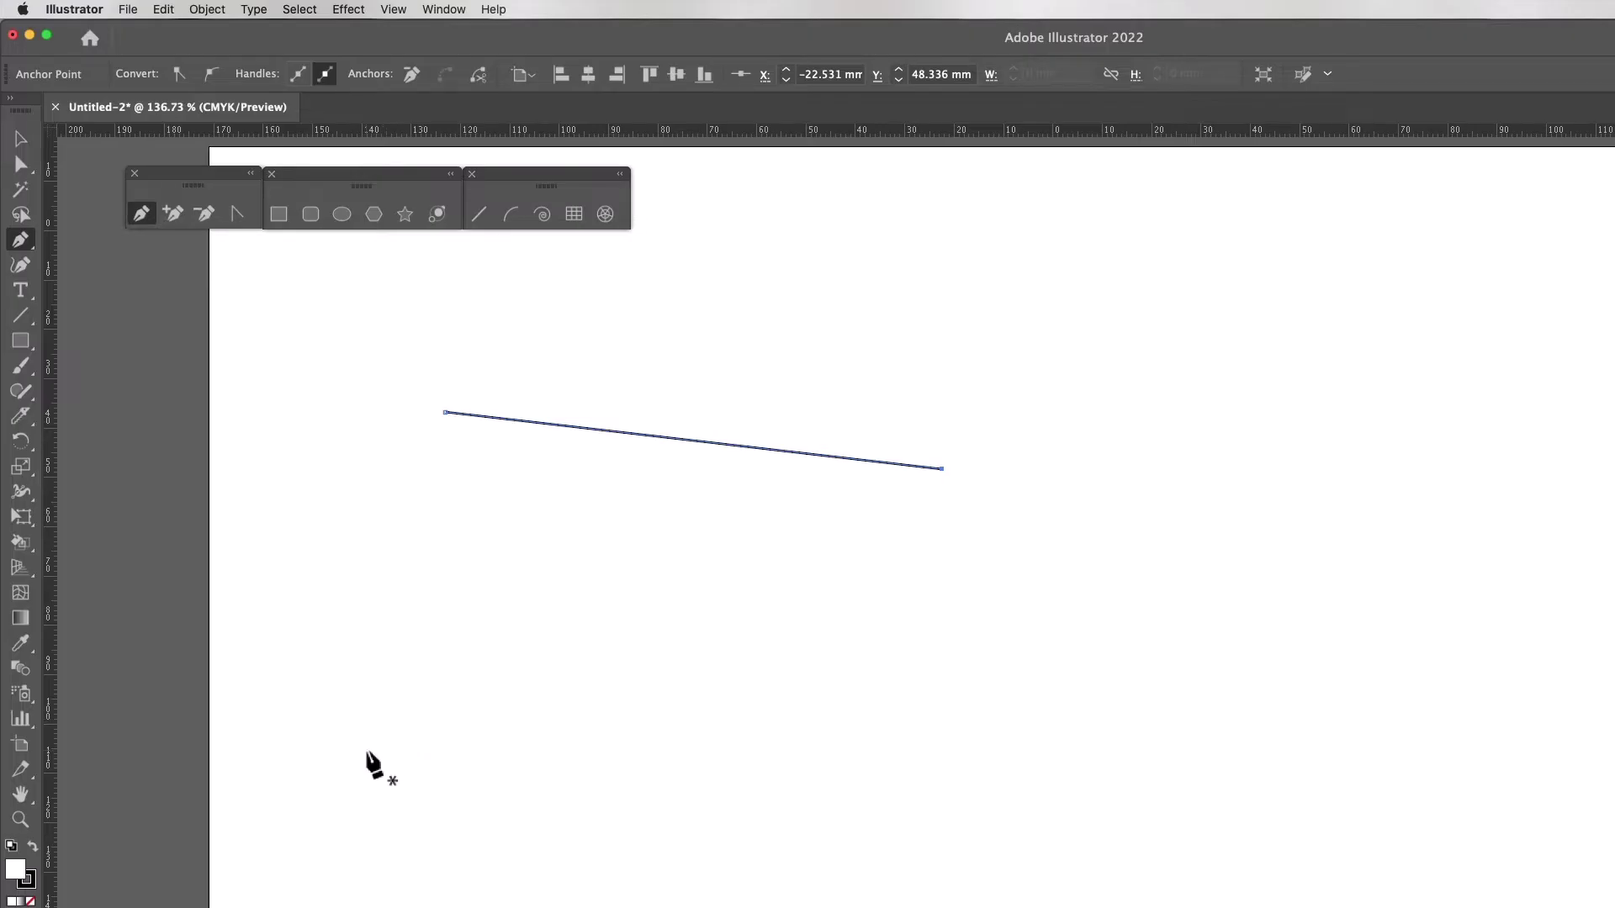
- Drag out two smooth Pen anchors below the line to form a rising-and-falling arch
drag(366, 750, 495, 619)
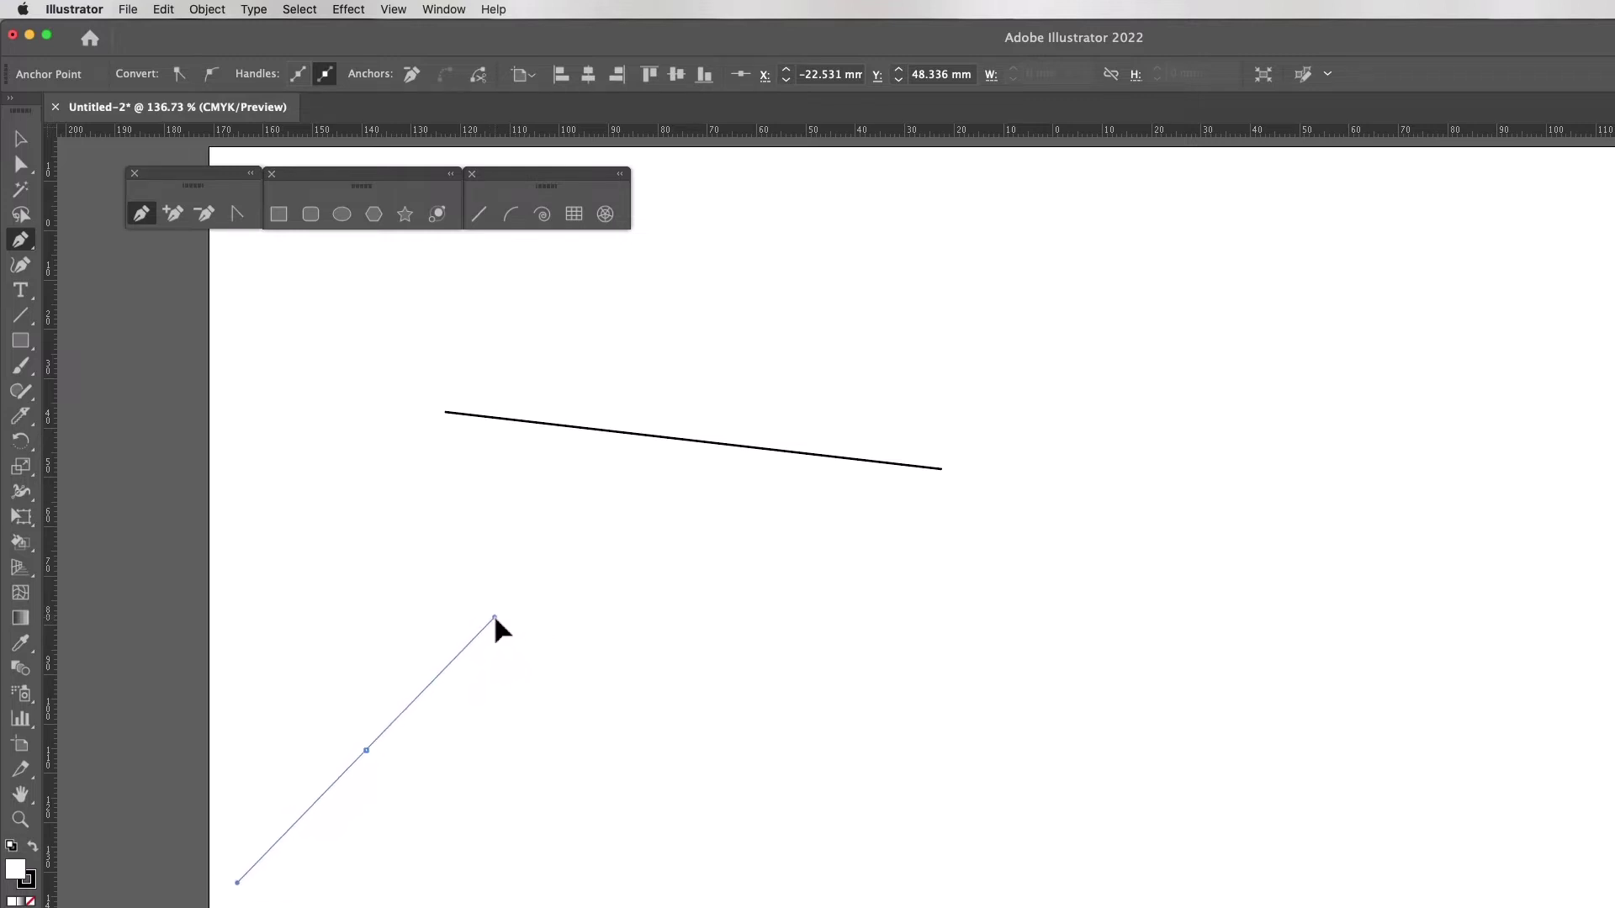
drag(495, 619, 495, 619)
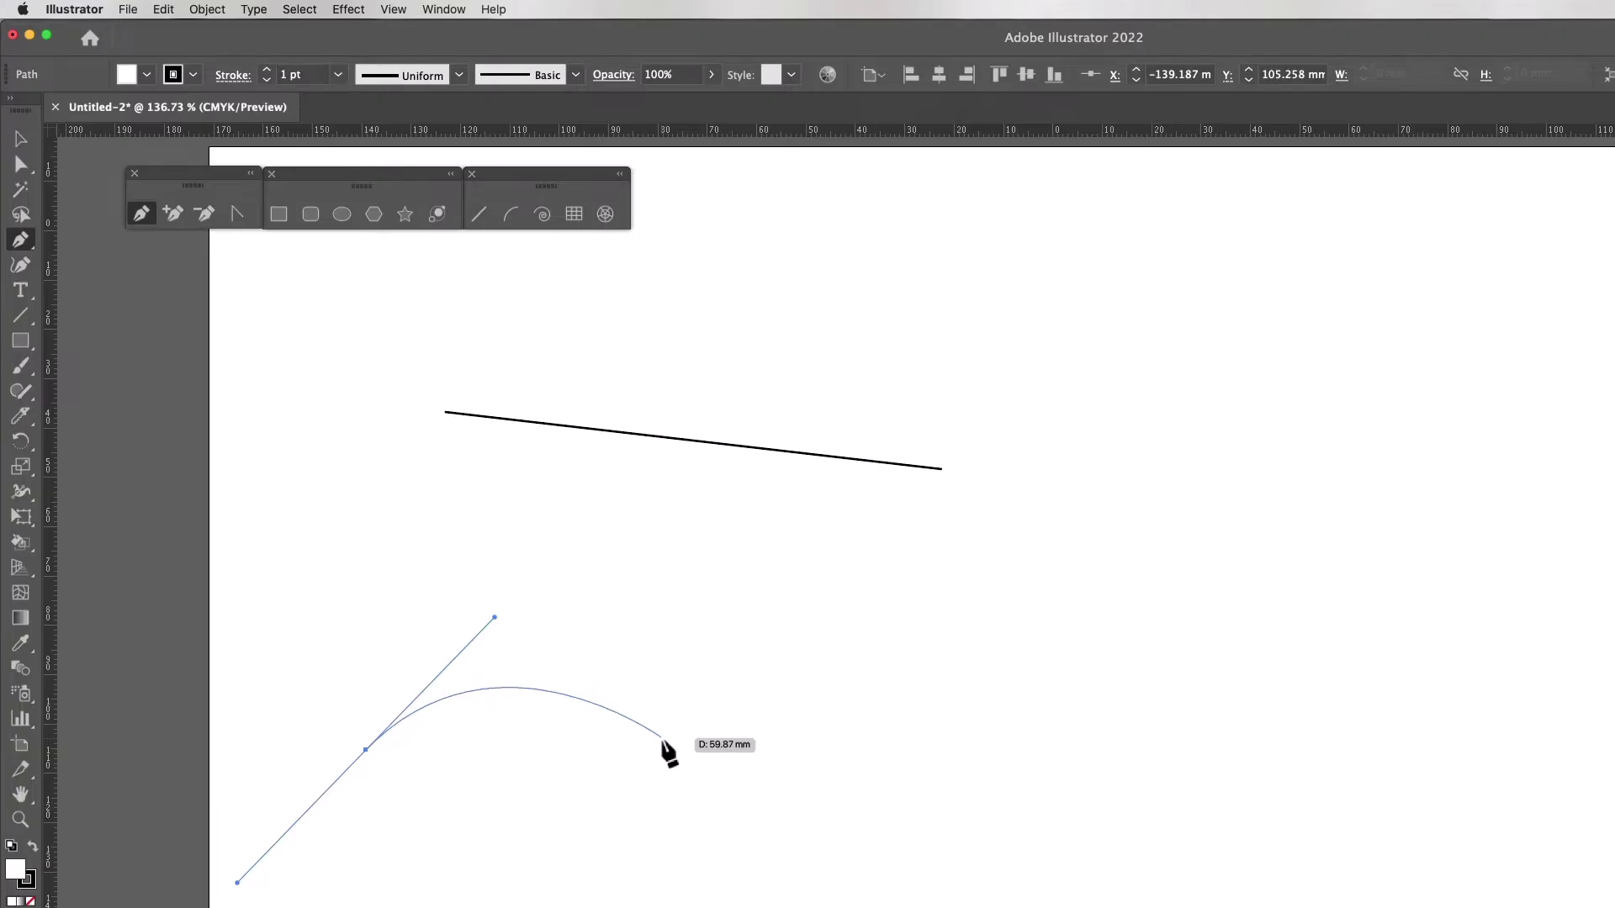
drag(663, 750, 792, 876)
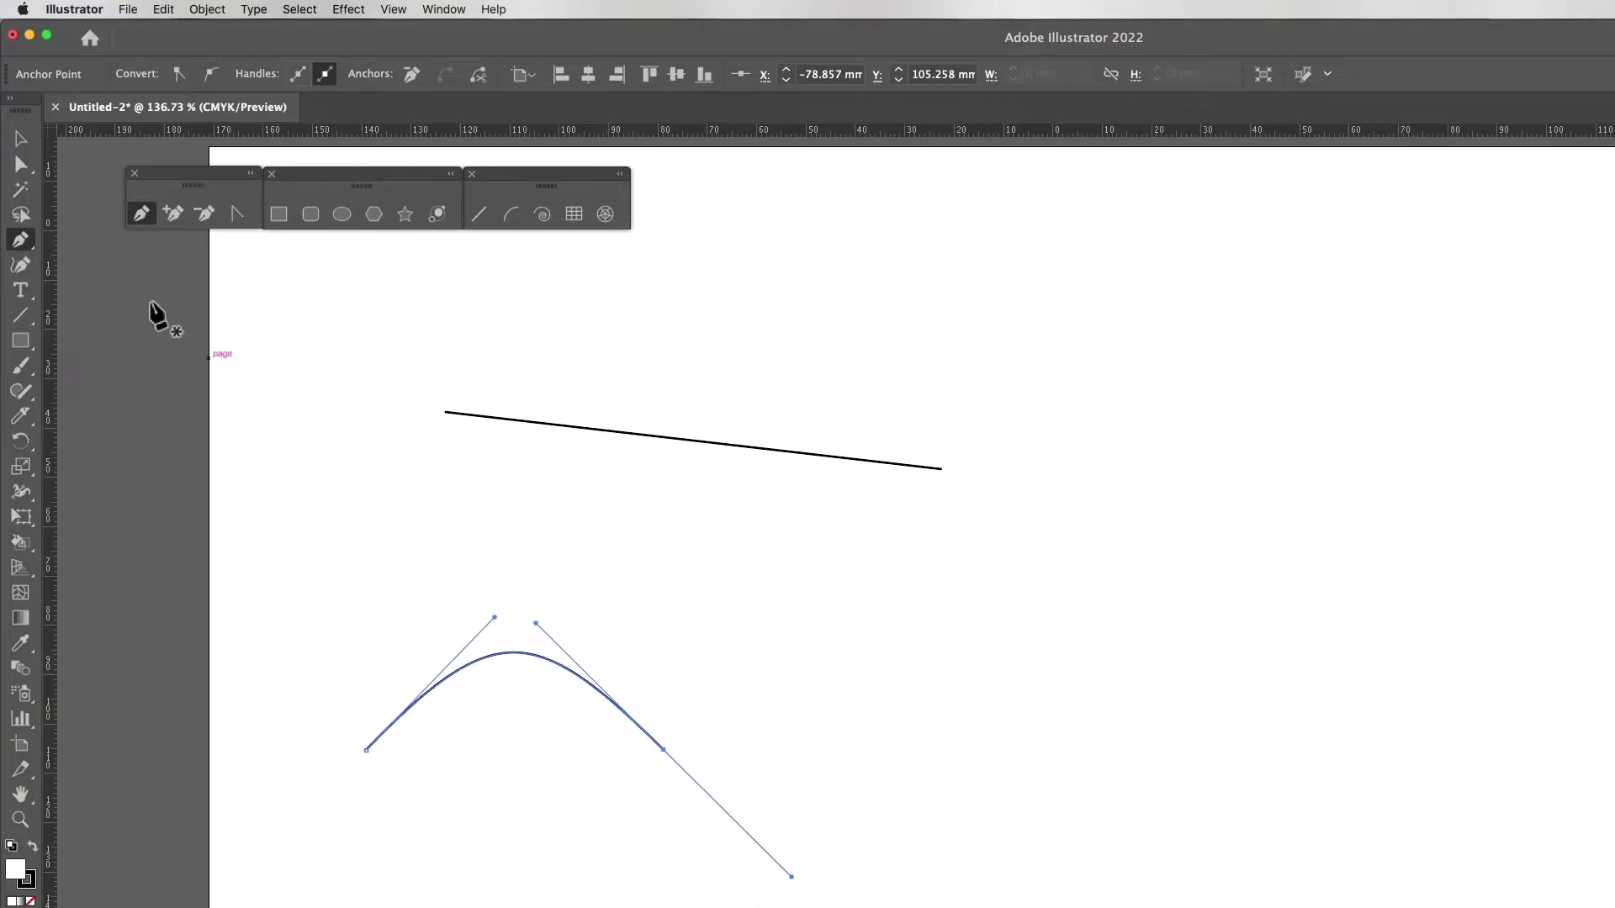
- Drag the arch's end-anchor direction handles to shift its peak, then select the arch and line
click(20, 164)
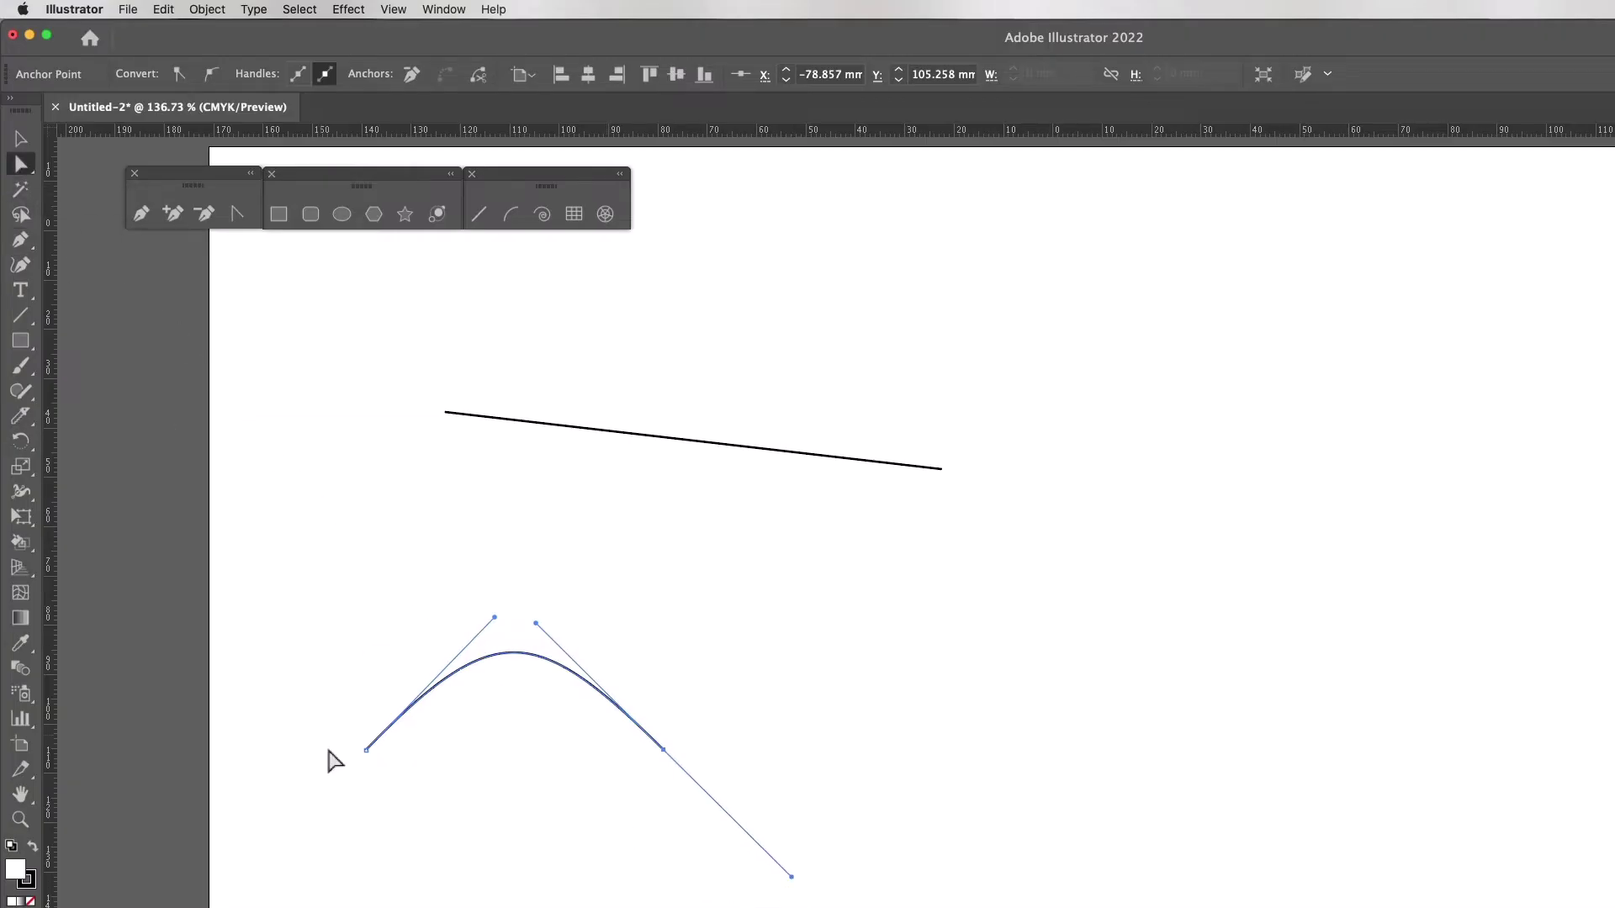
click(366, 751)
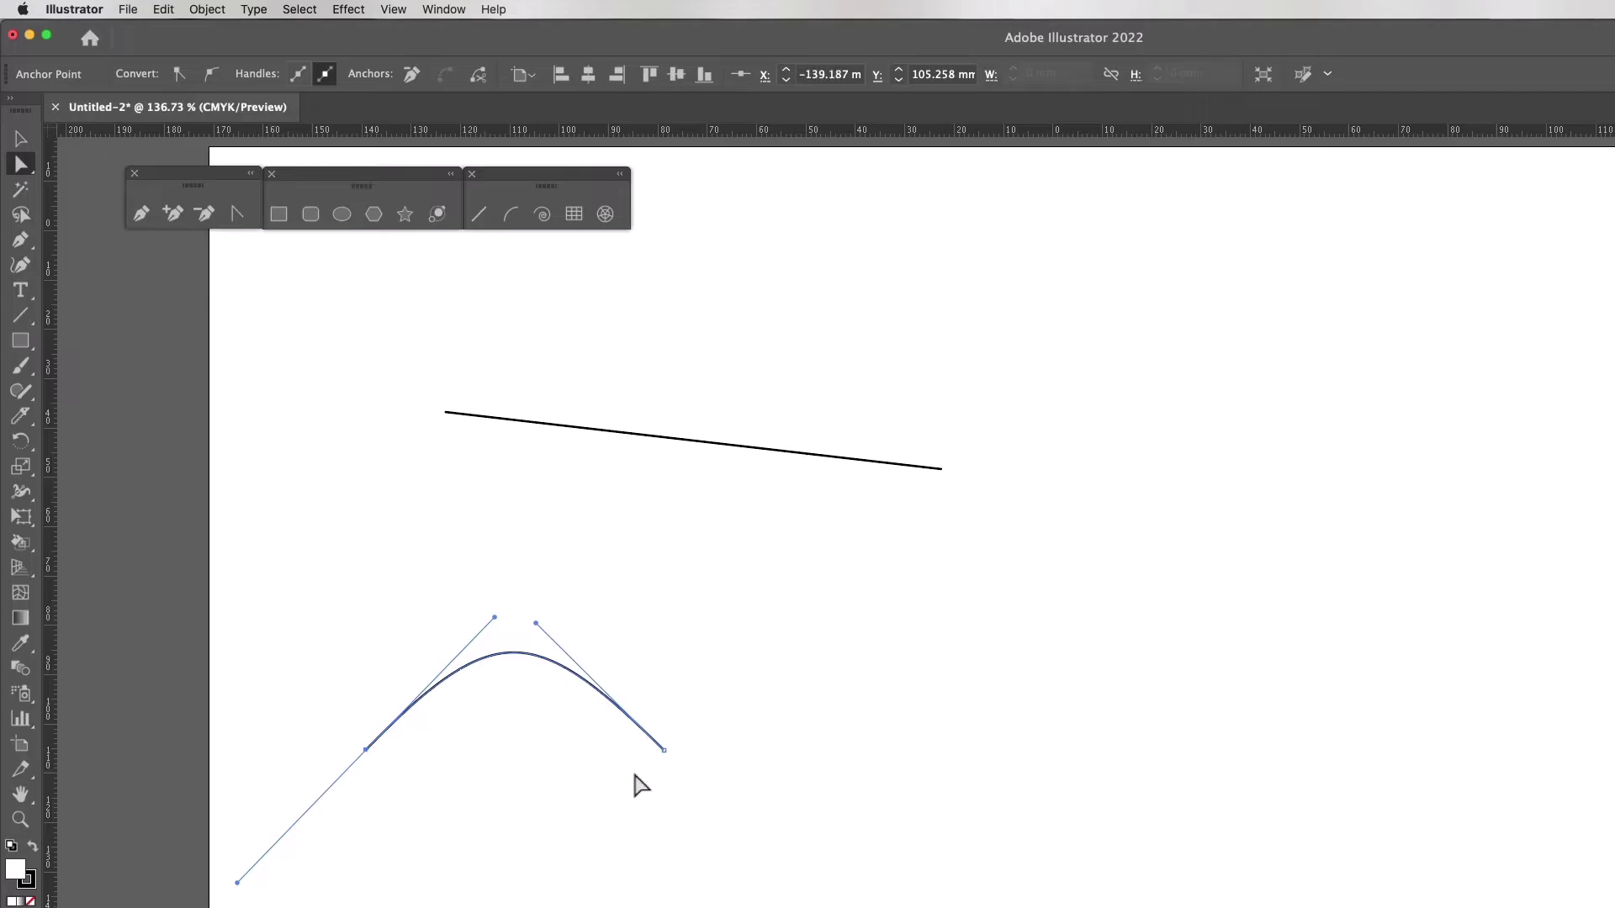
click(664, 751)
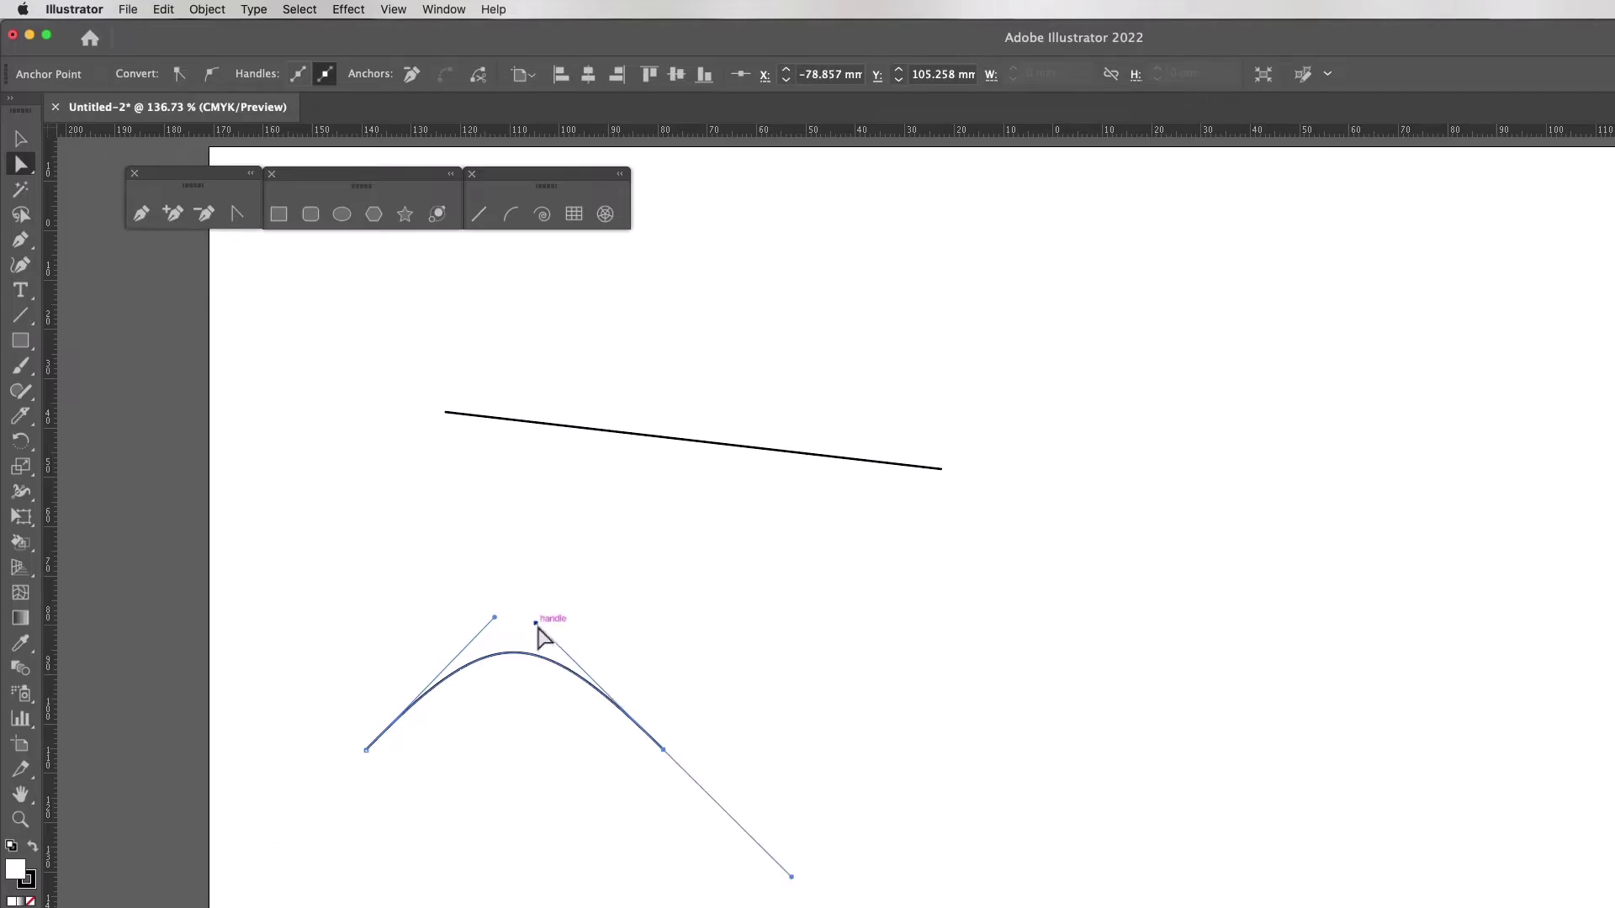
drag(535, 624, 715, 785)
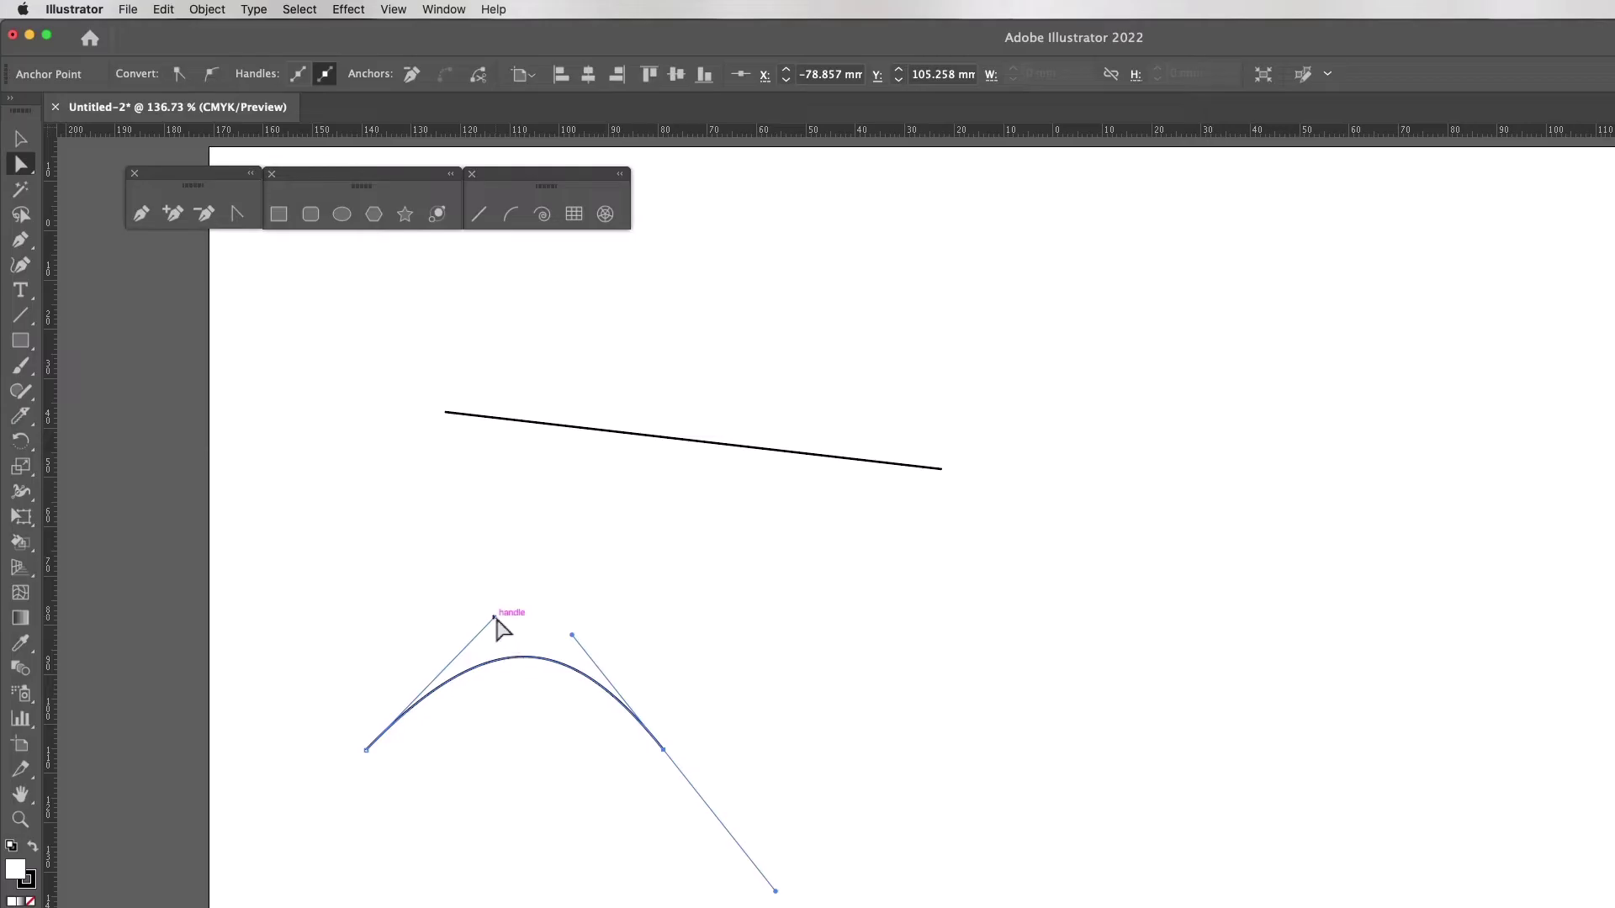
drag(496, 618, 506, 611)
drag(289, 576, 542, 842)
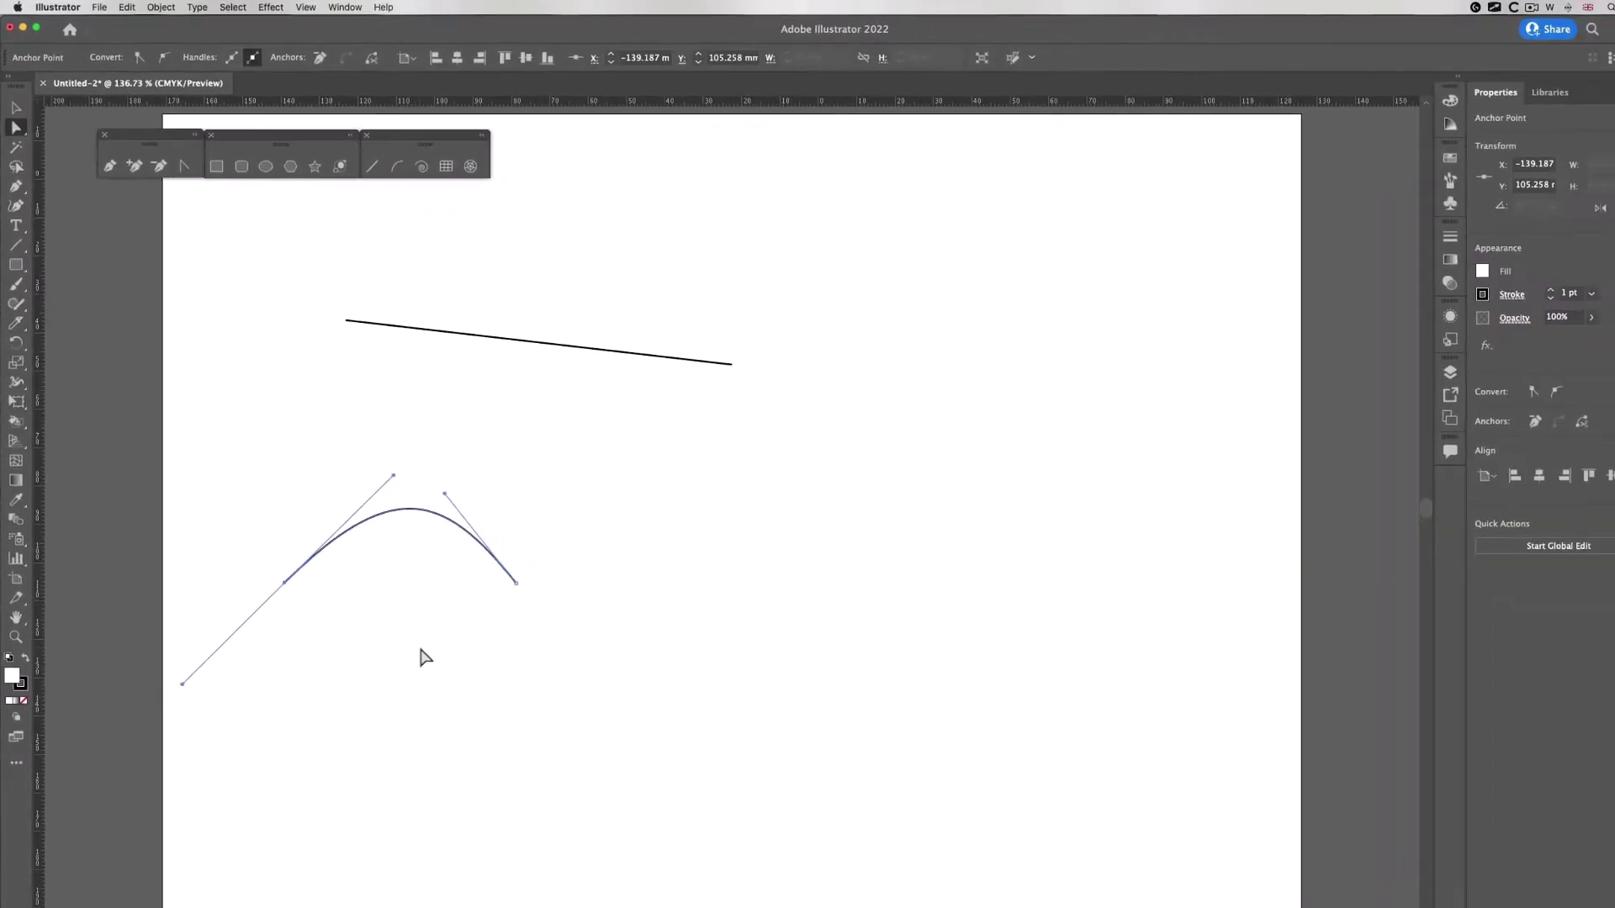
- Delete the arch and straight line, then paint a thick black wavy Paintbrush stroke across the page
key(BackSpace)
key(super+BackSpace)
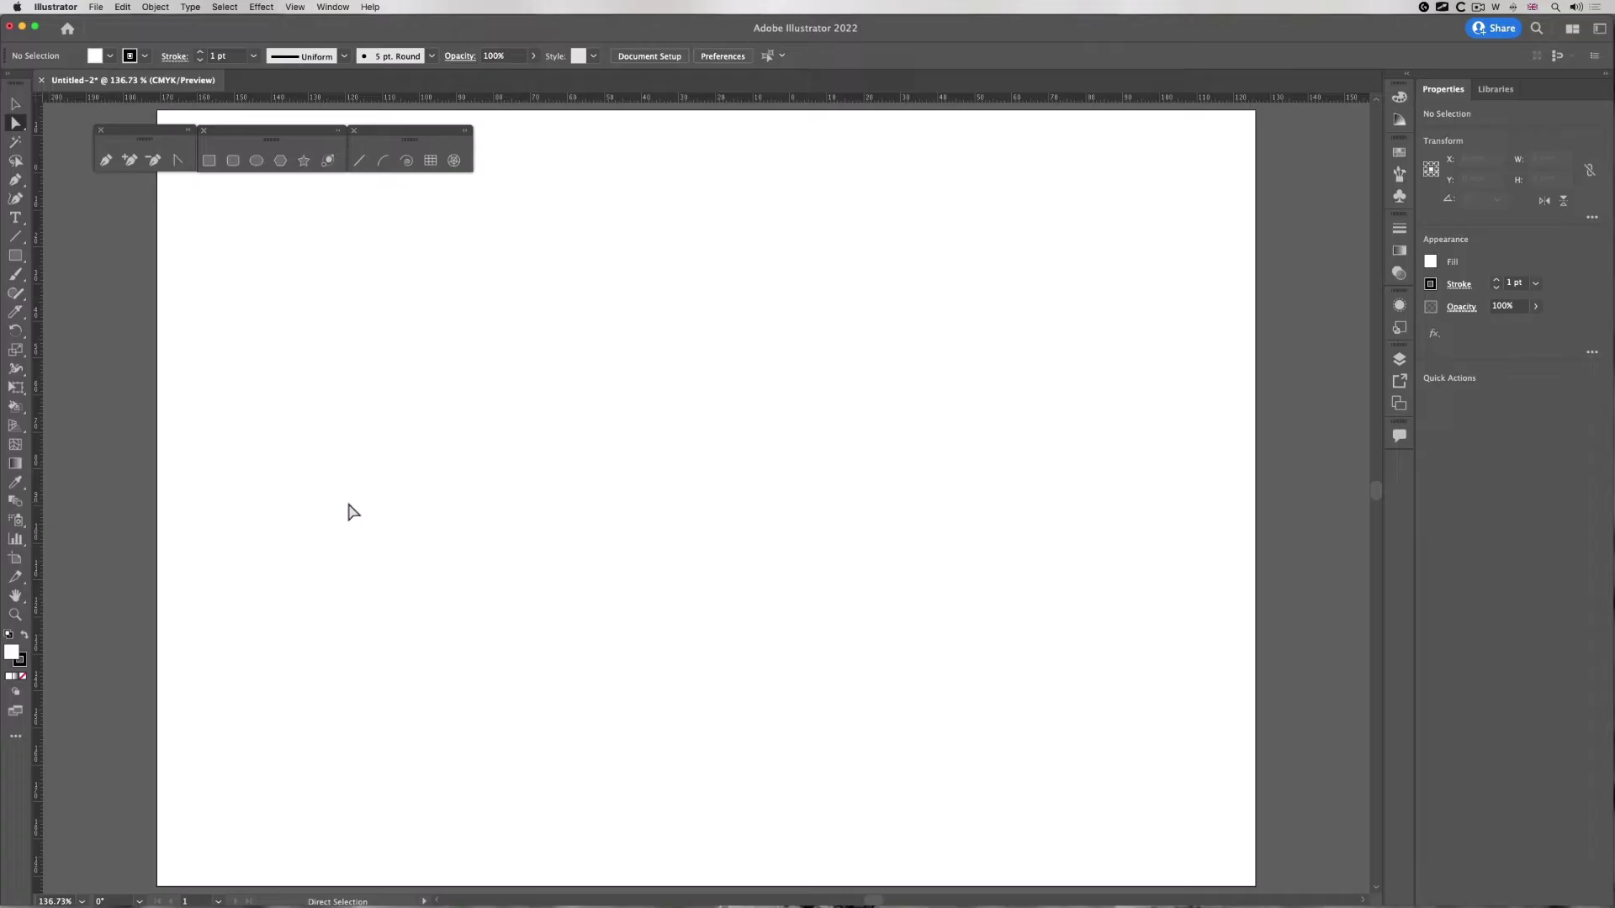
key(b)
mouse_move(290, 508)
mouse_down()
mouse_move(413, 449)
mouse_move(530, 492)
mouse_move(653, 572)
mouse_move(762, 575)
mouse_move(917, 476)
mouse_up()
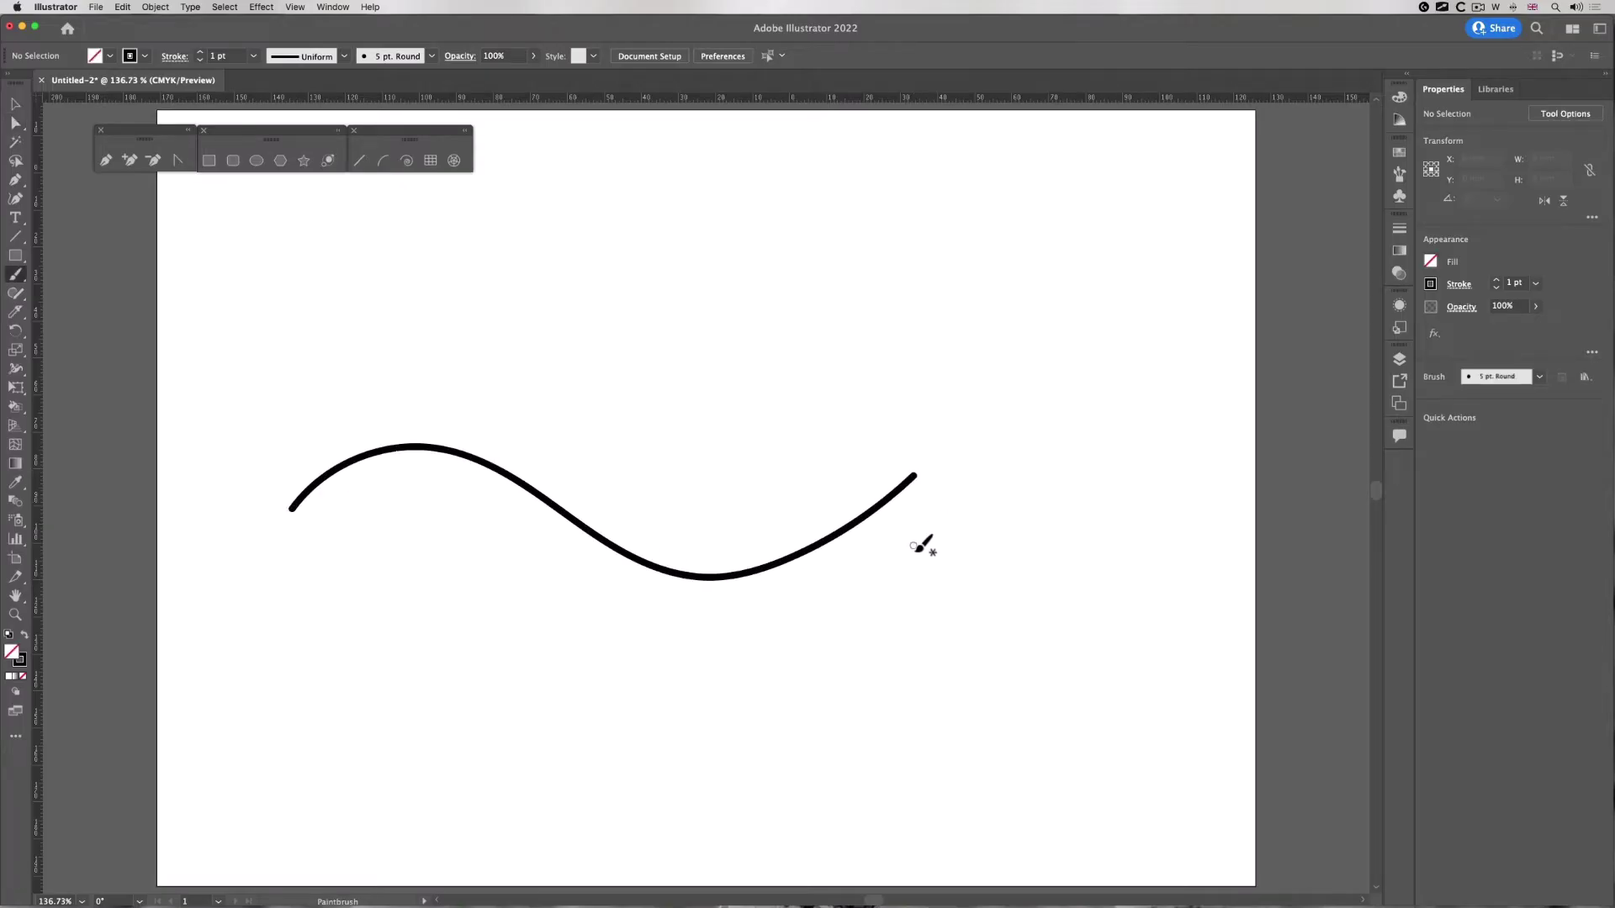
- Paint three orange Paintbrush arrows at the black wave's left end, middle and right end
click(106, 160)
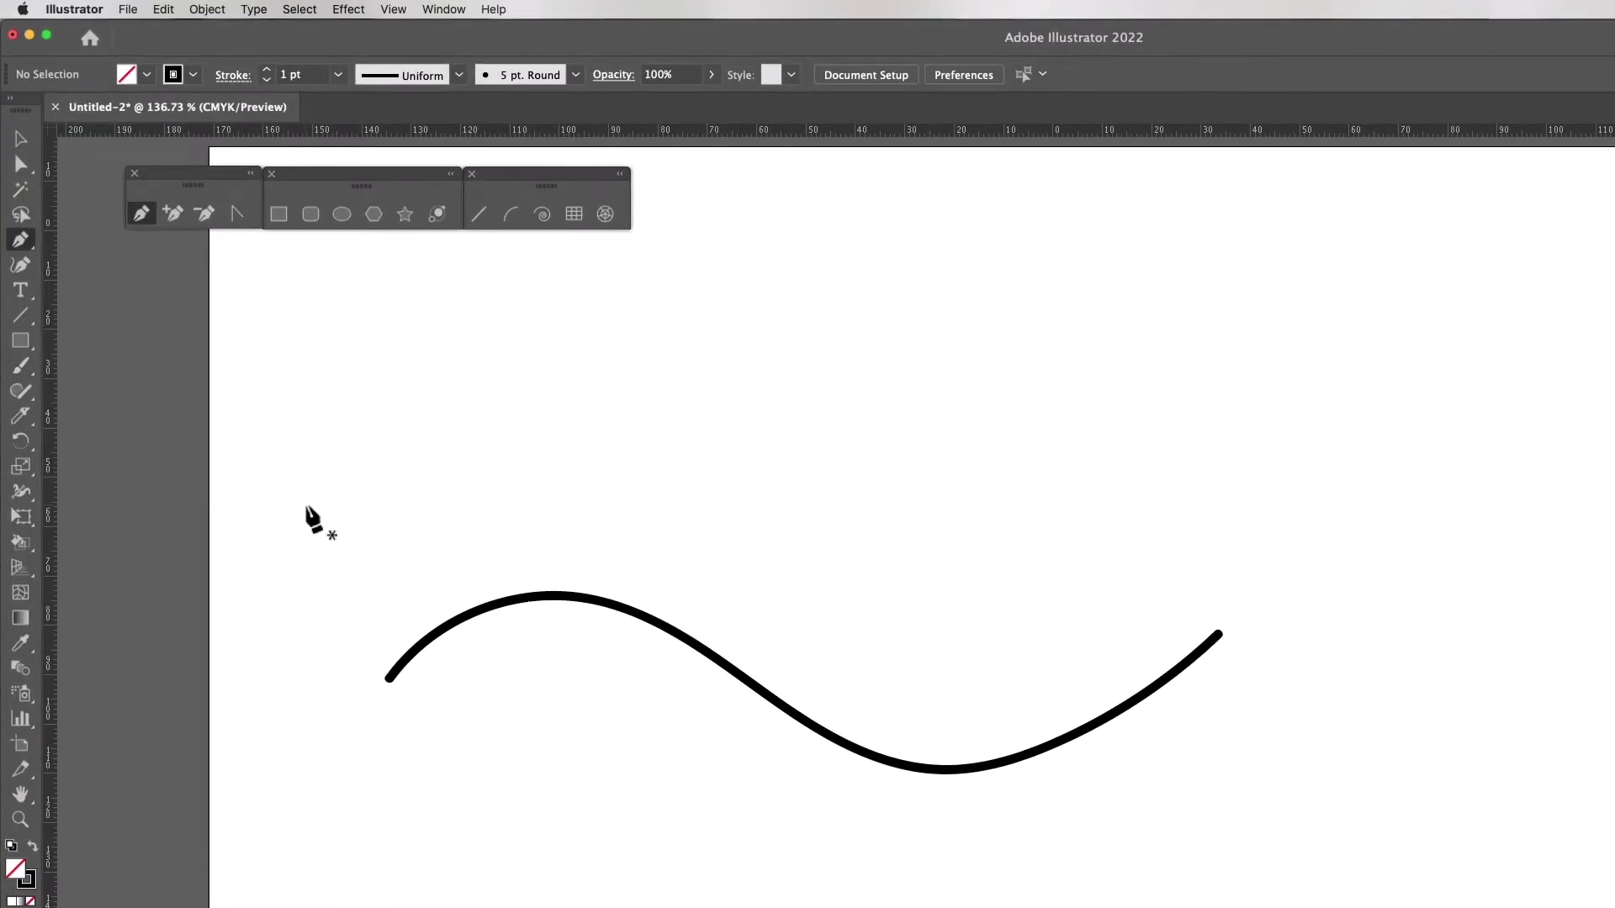
key(b)
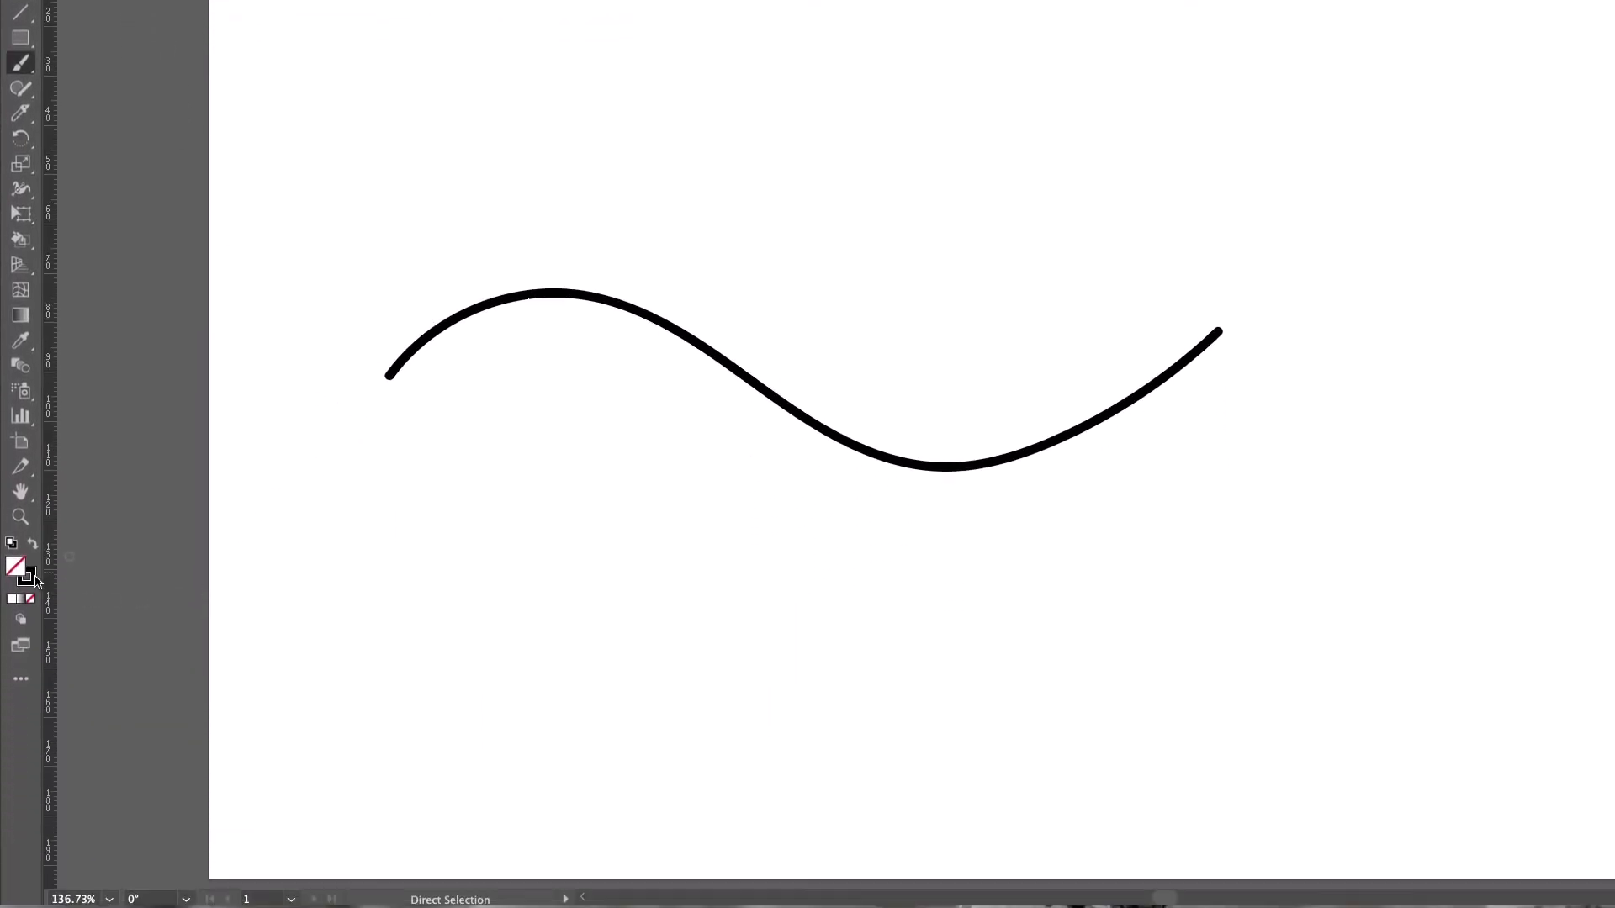
click(29, 577)
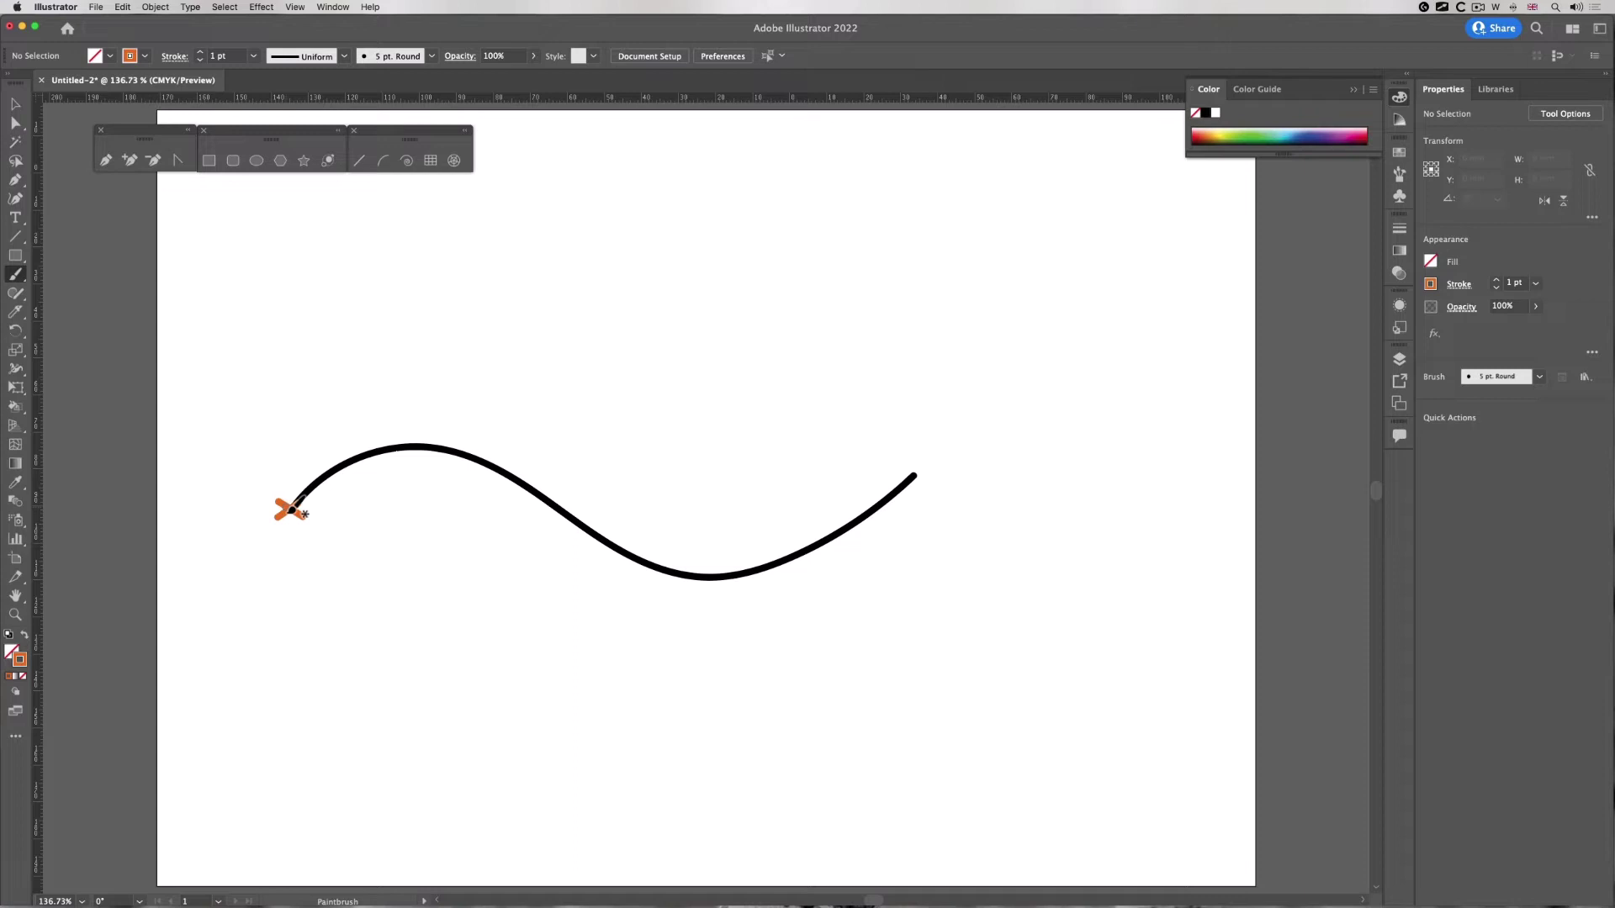
mouse_move(292, 508)
mouse_down()
mouse_move(441, 364)
mouse_move(425, 389)
mouse_up()
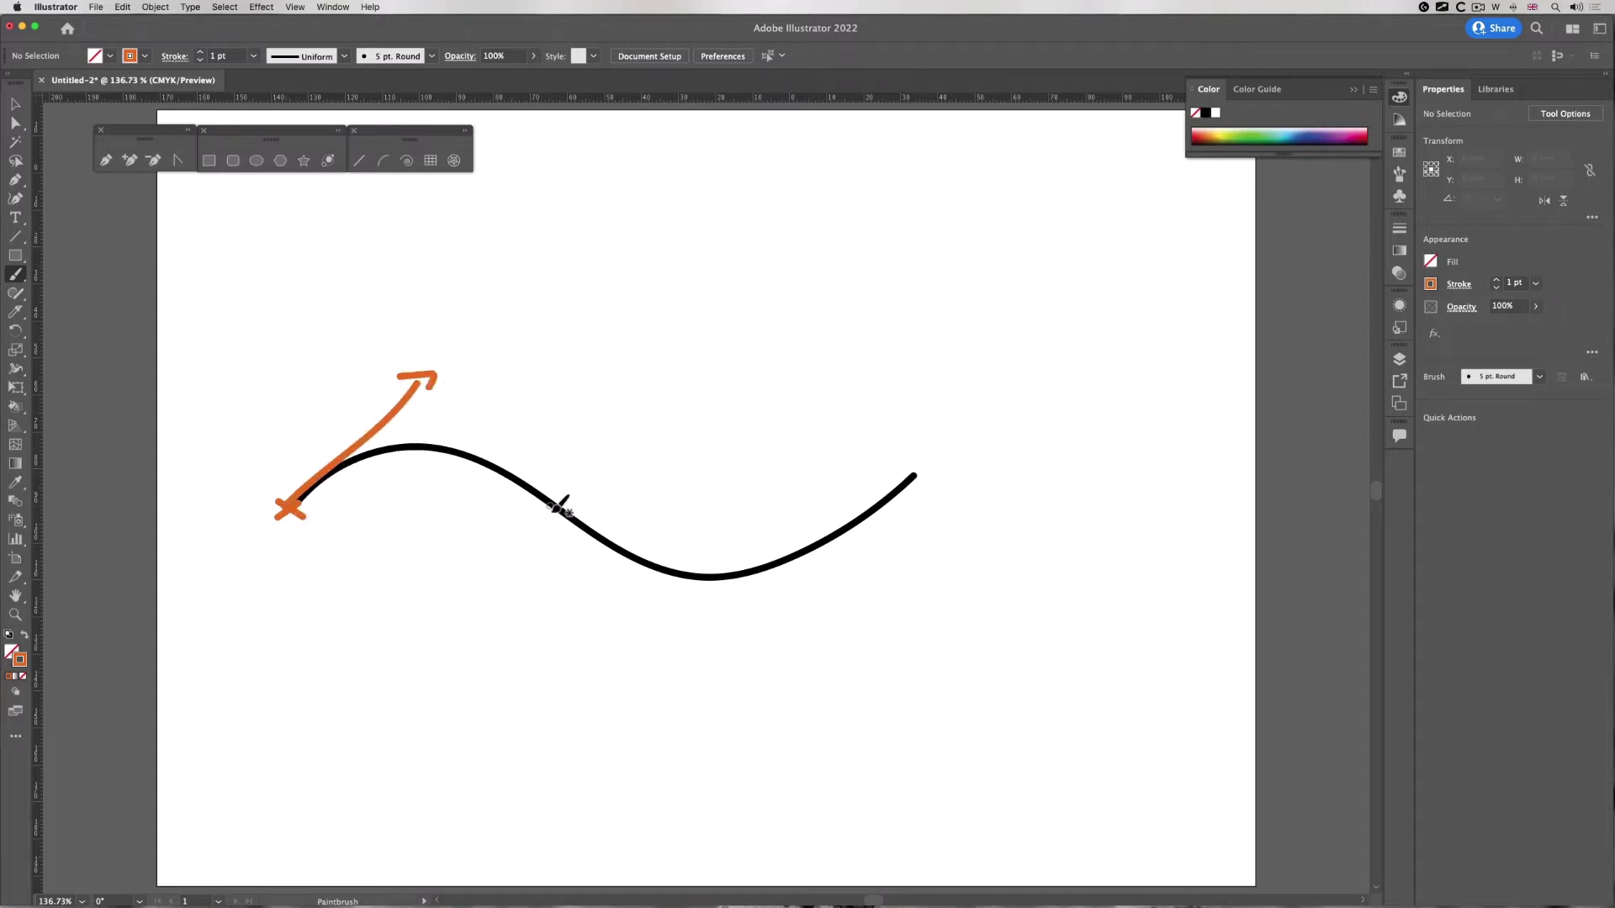
drag(553, 514, 663, 601)
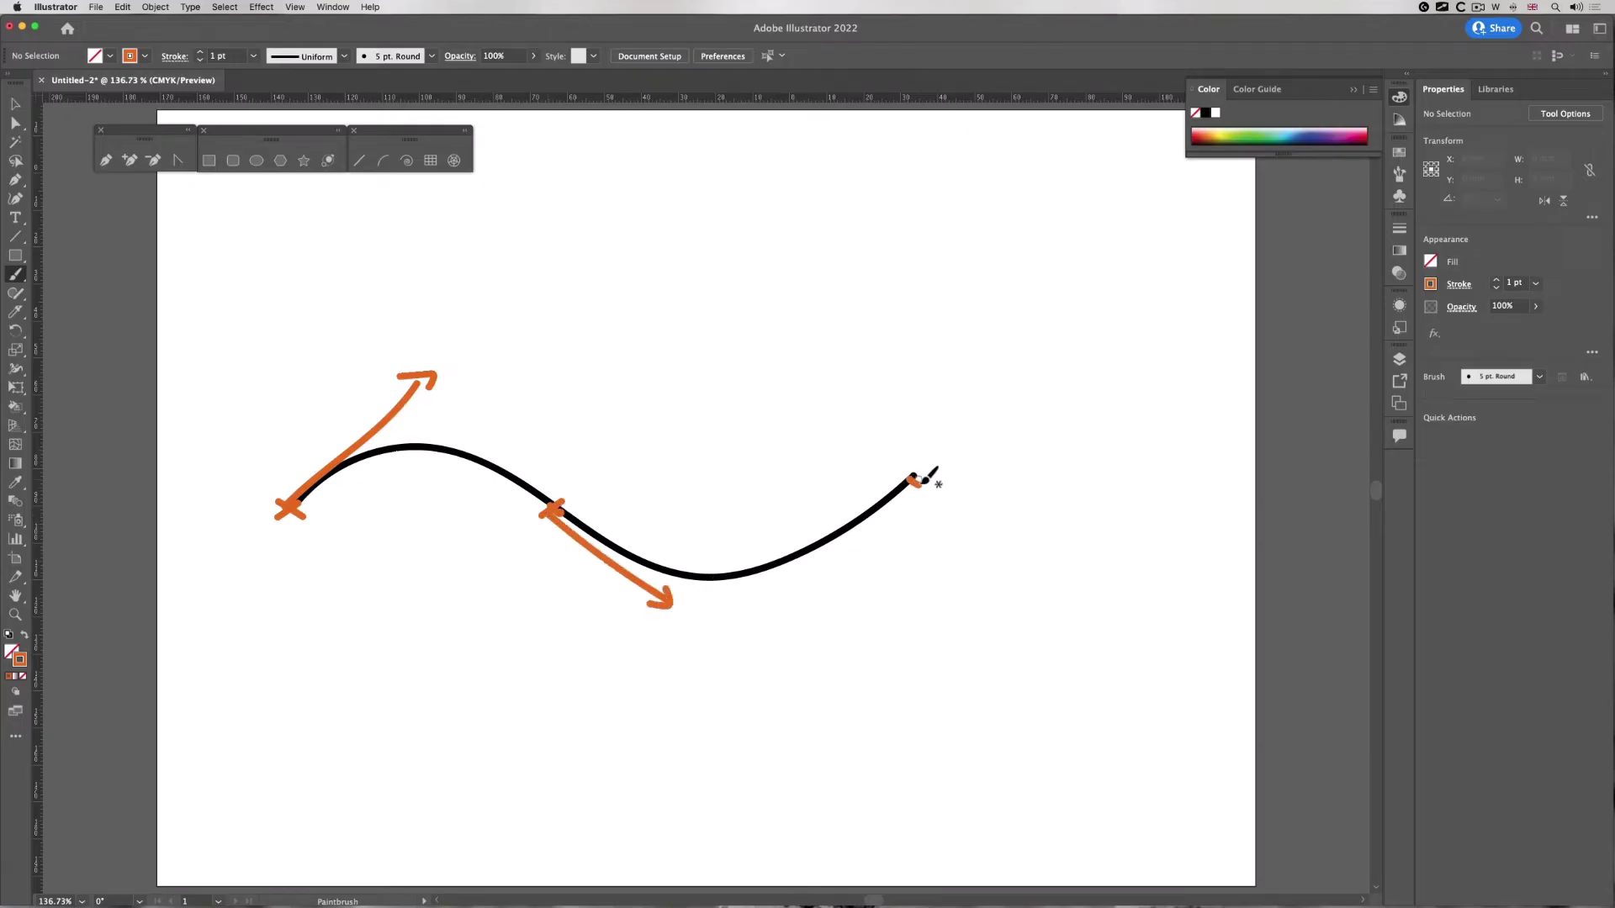
mouse_move(915, 484)
mouse_down()
mouse_move(991, 393)
mouse_move(1021, 407)
mouse_up()
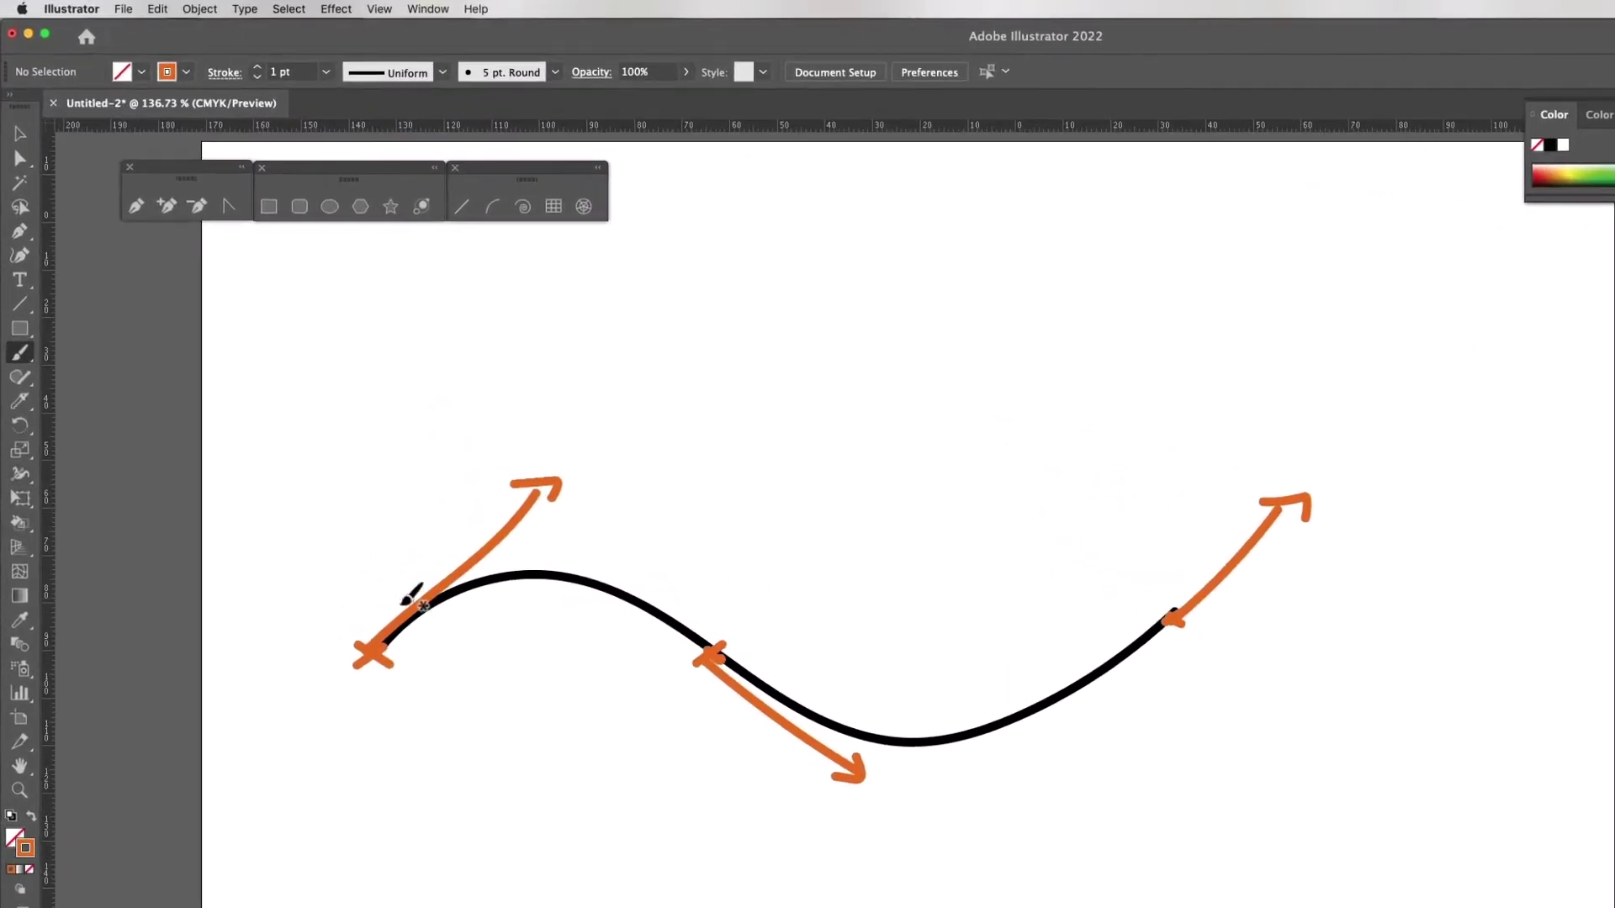
- Pen-draw five smooth anchors below the black wave, forming two crests and troughs
click(150, 210)
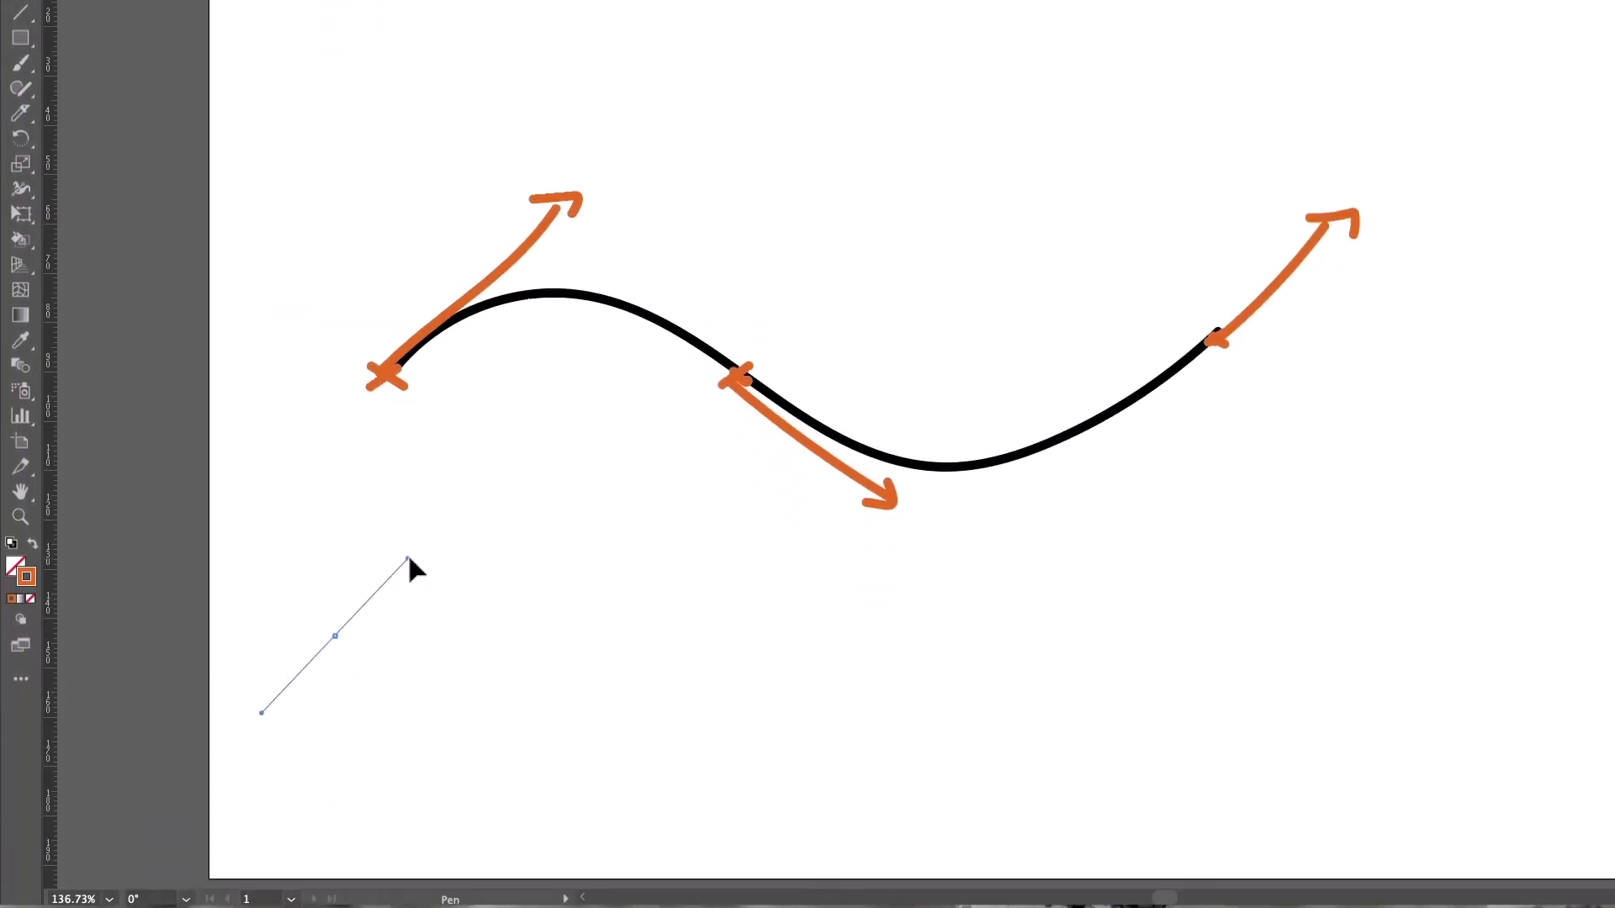
drag(409, 559, 421, 544)
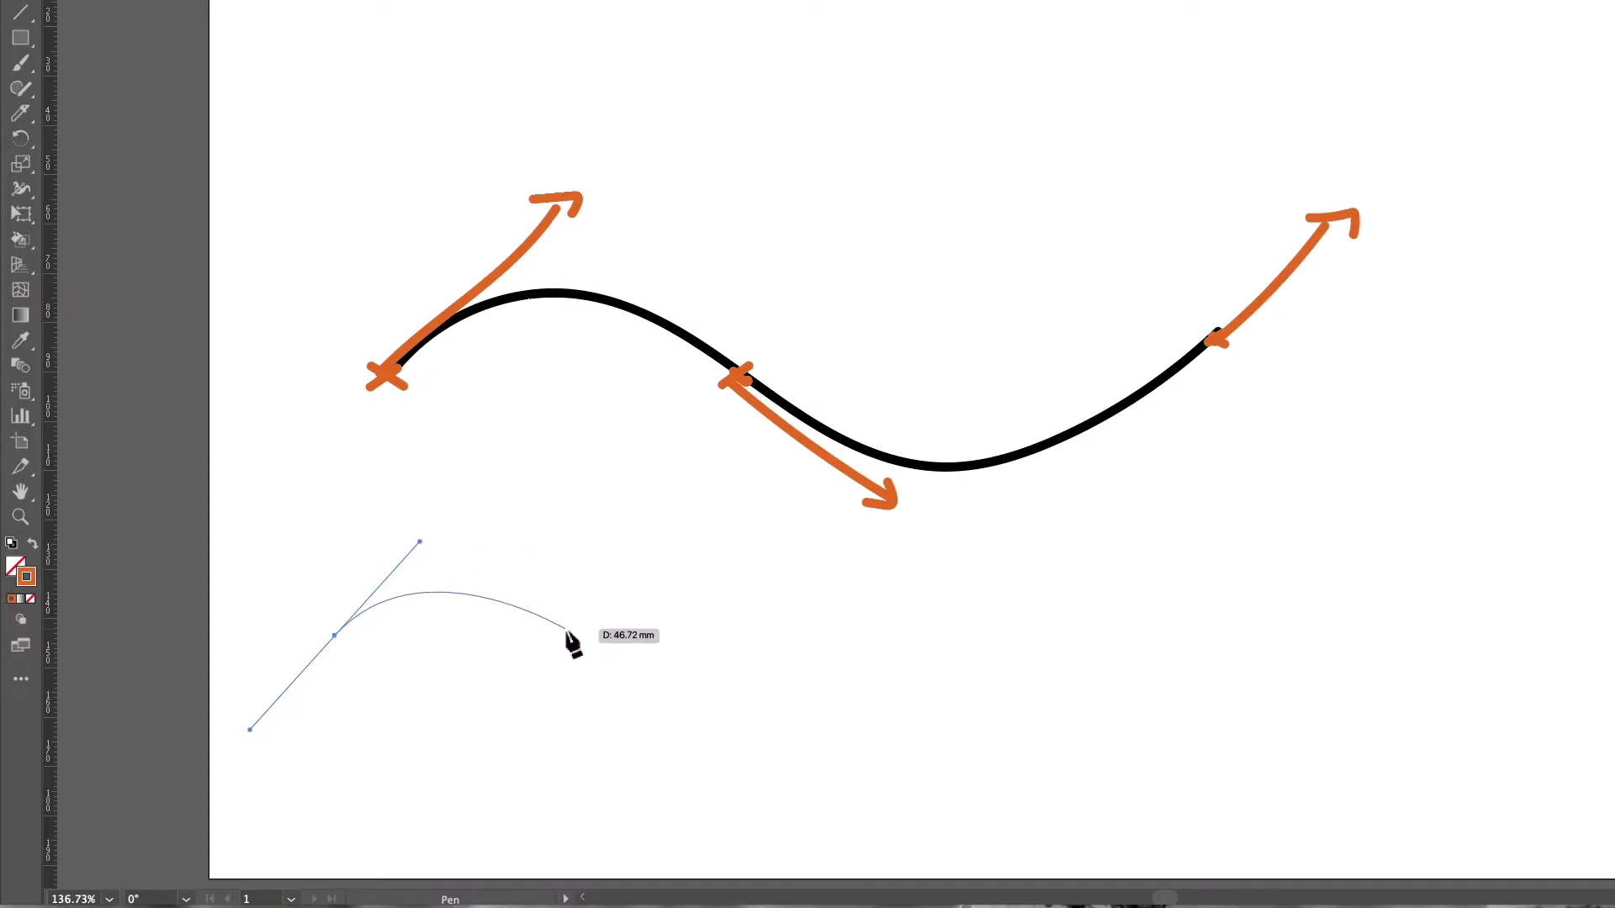
drag(566, 636, 663, 723)
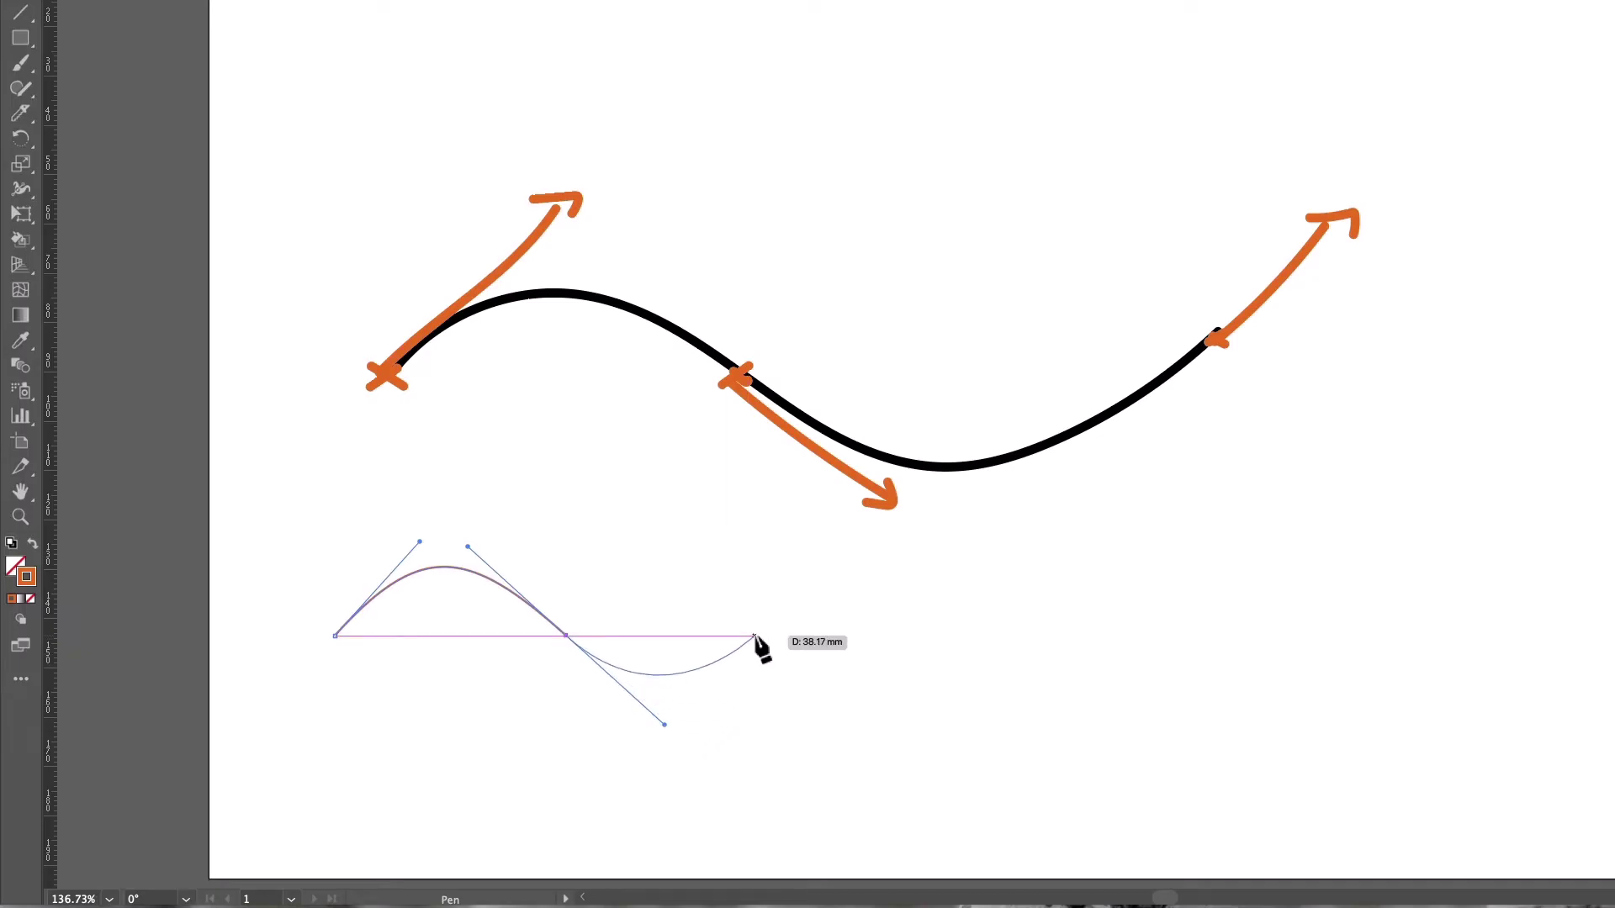
drag(755, 637, 837, 552)
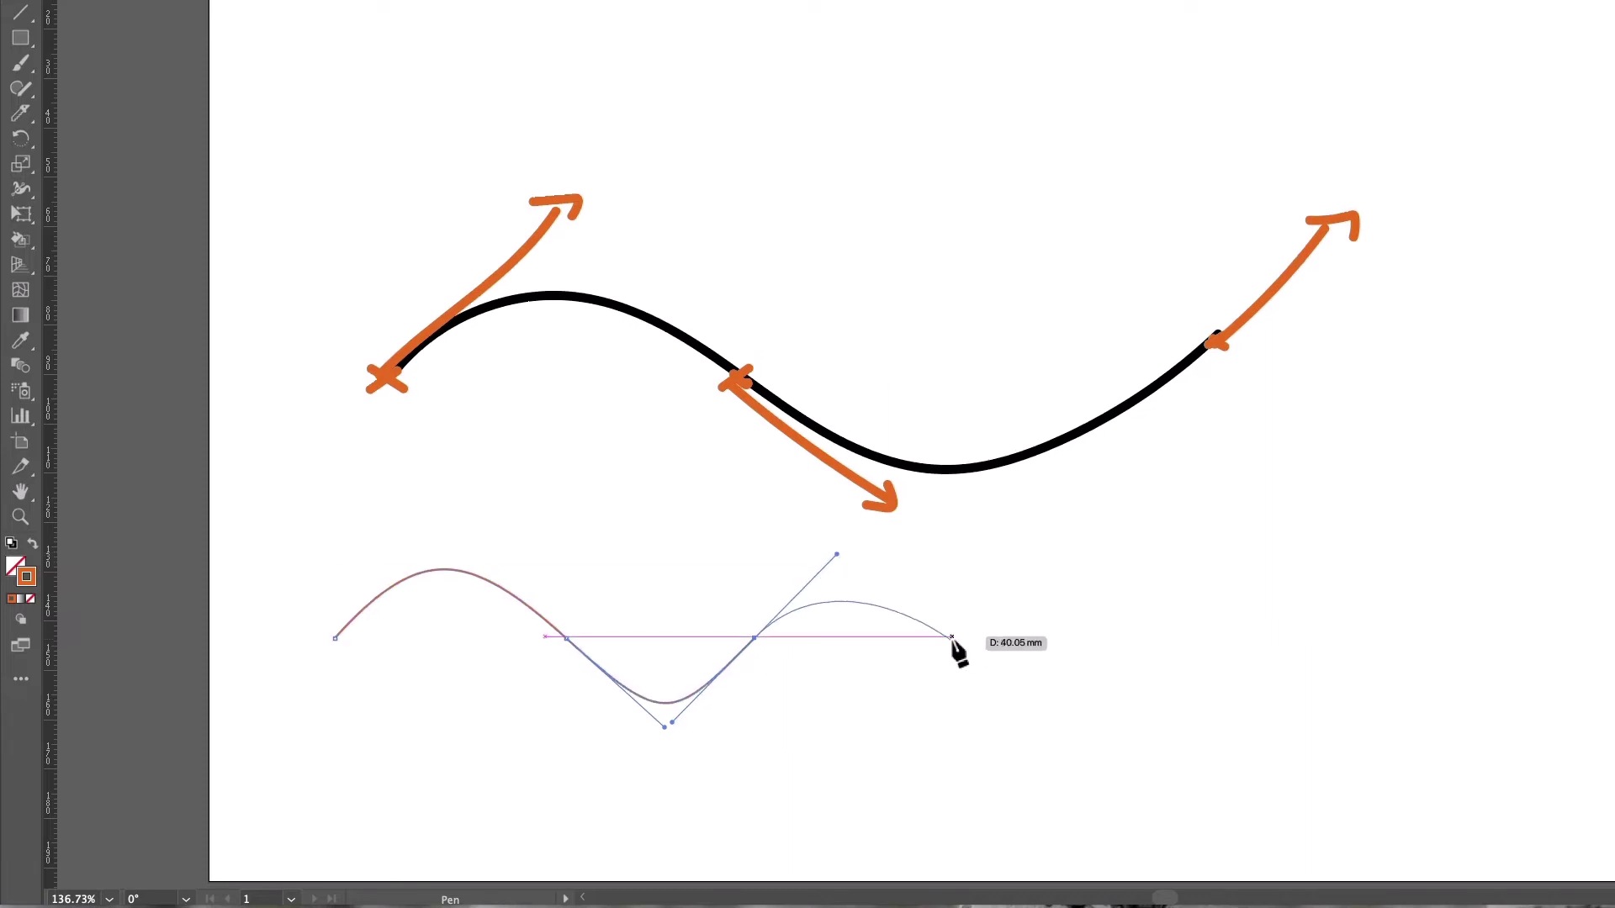
drag(954, 637, 1057, 729)
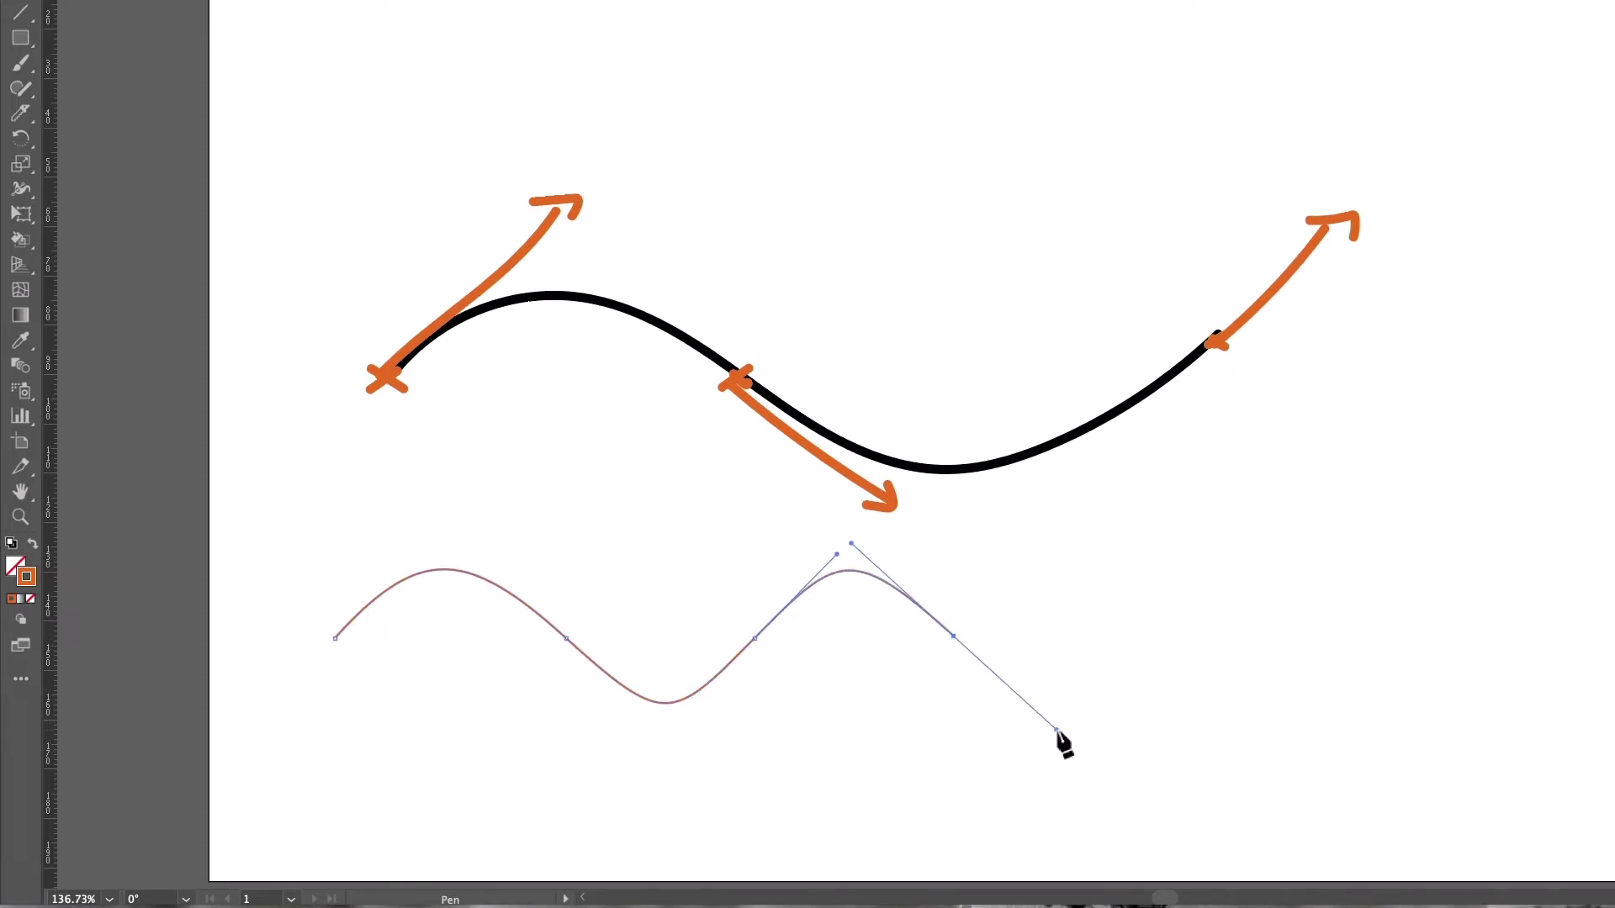
drag(1129, 632, 1207, 539)
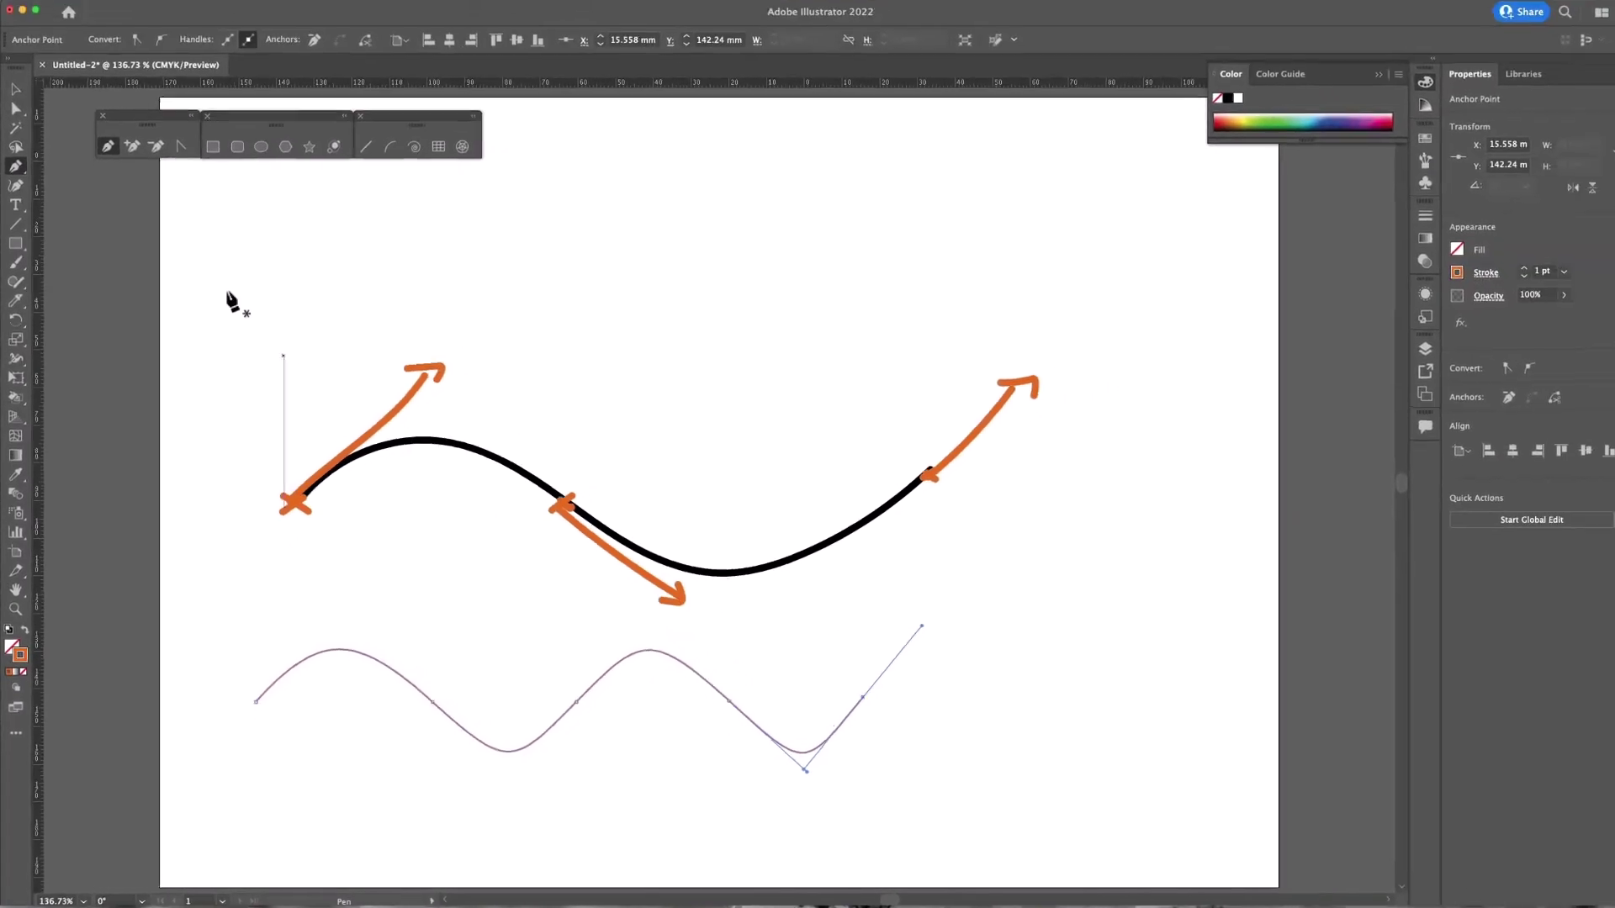
- Raise the lower wave's first anchor handle with Direct Selection to reshape its first hump
click(18, 0)
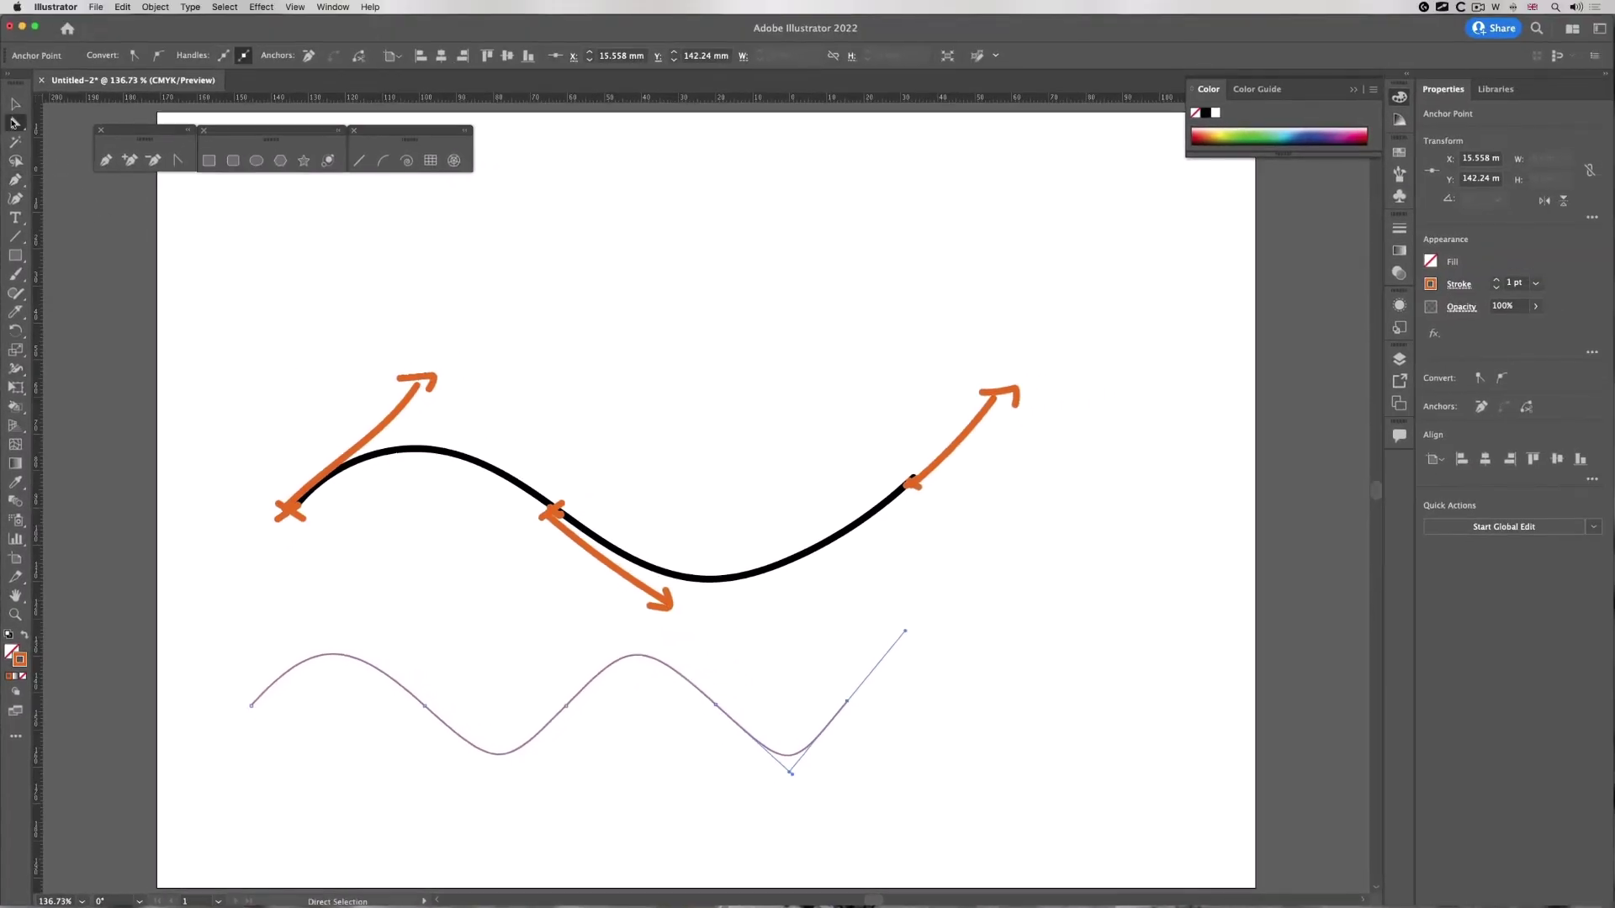
click(252, 706)
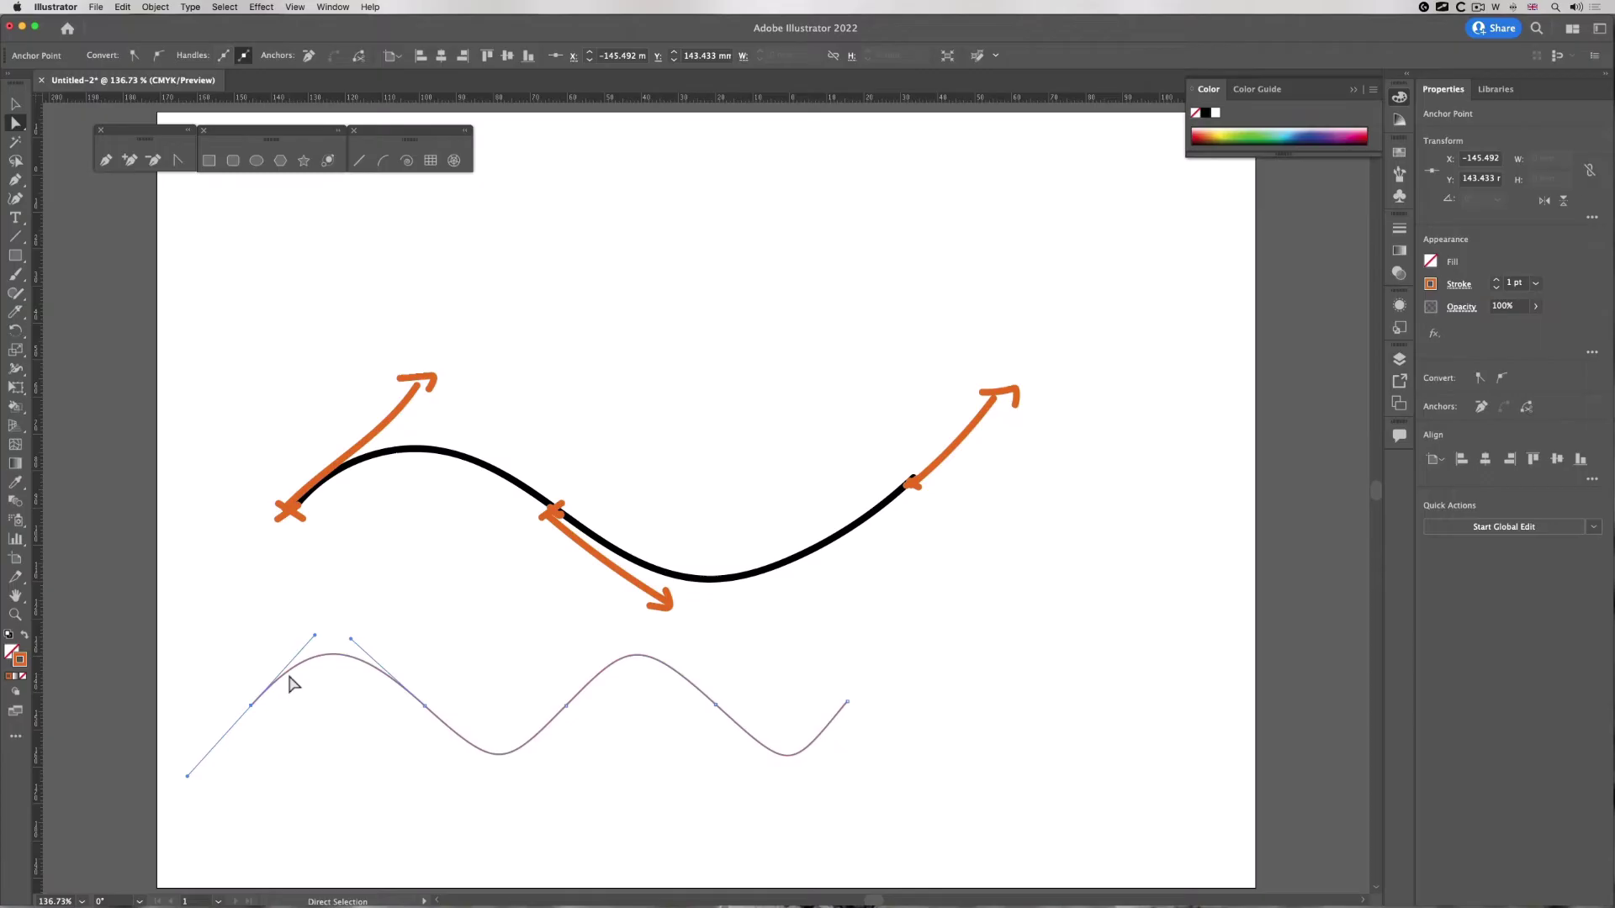
drag(314, 636, 351, 623)
- Nudge the lower wave's middle anchor, then turn on View > Show Grid and Snap to Grid
drag(566, 707, 558, 709)
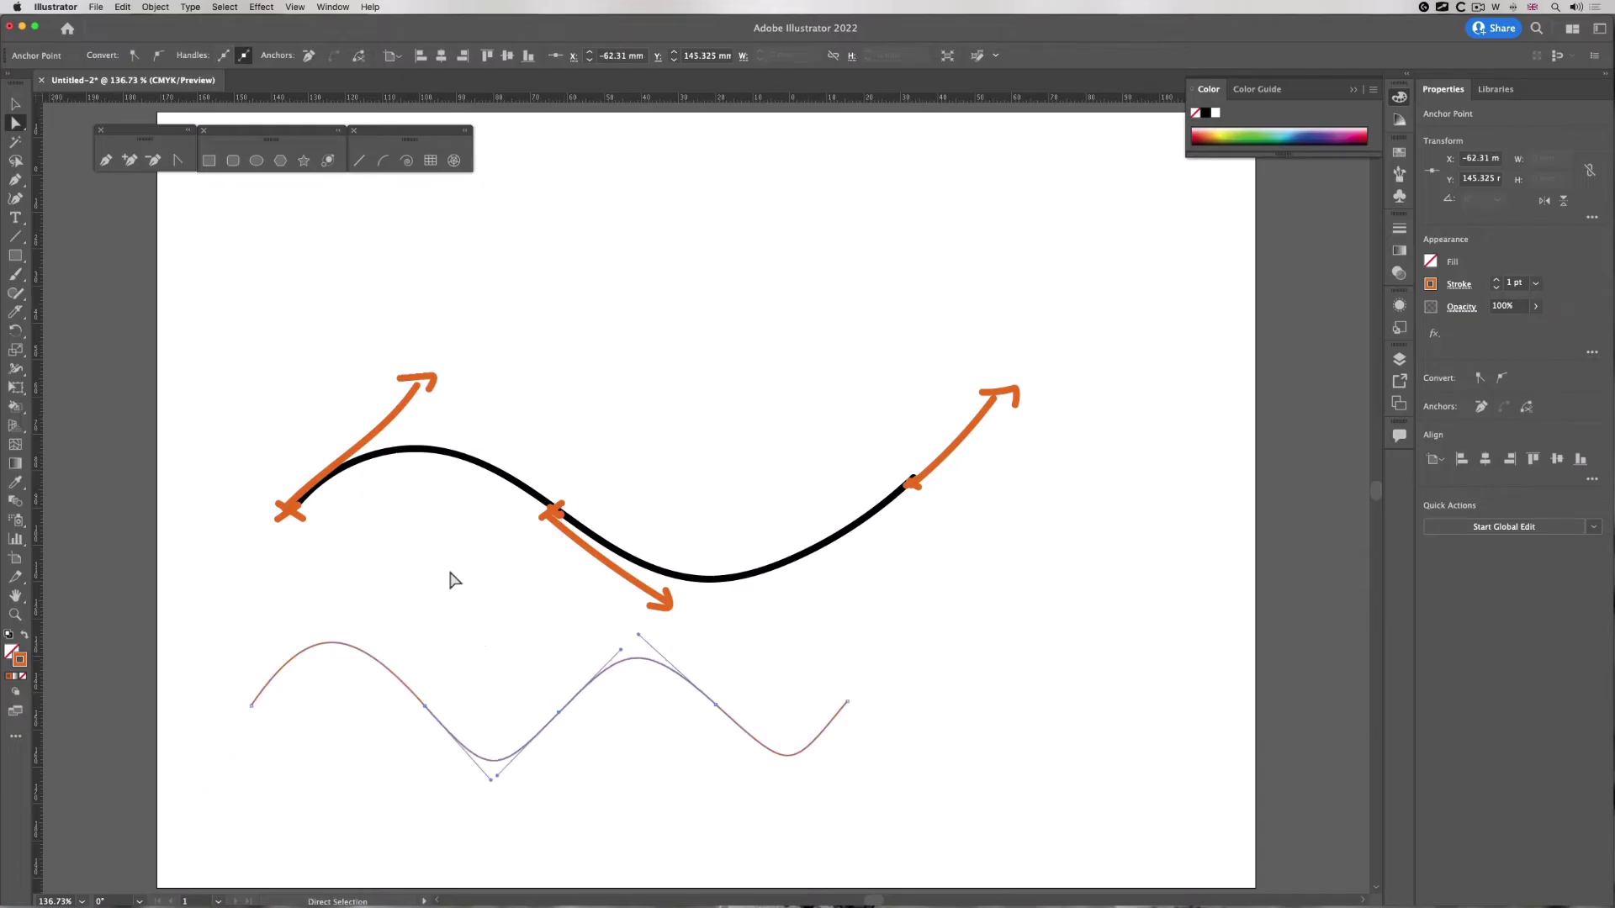
click(292, 5)
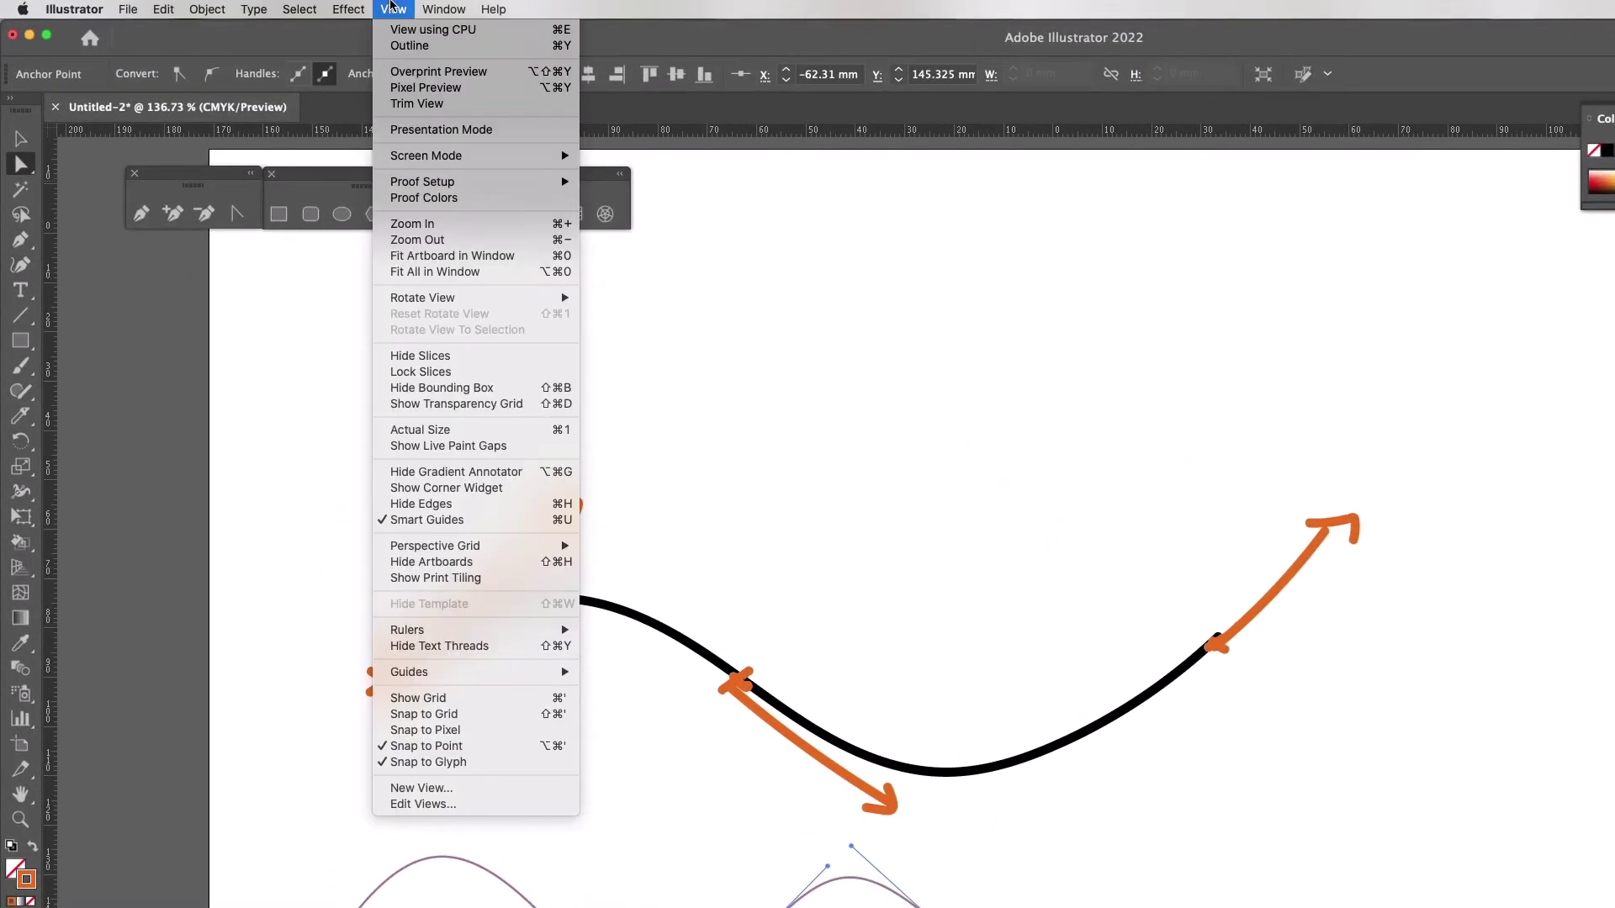
click(462, 697)
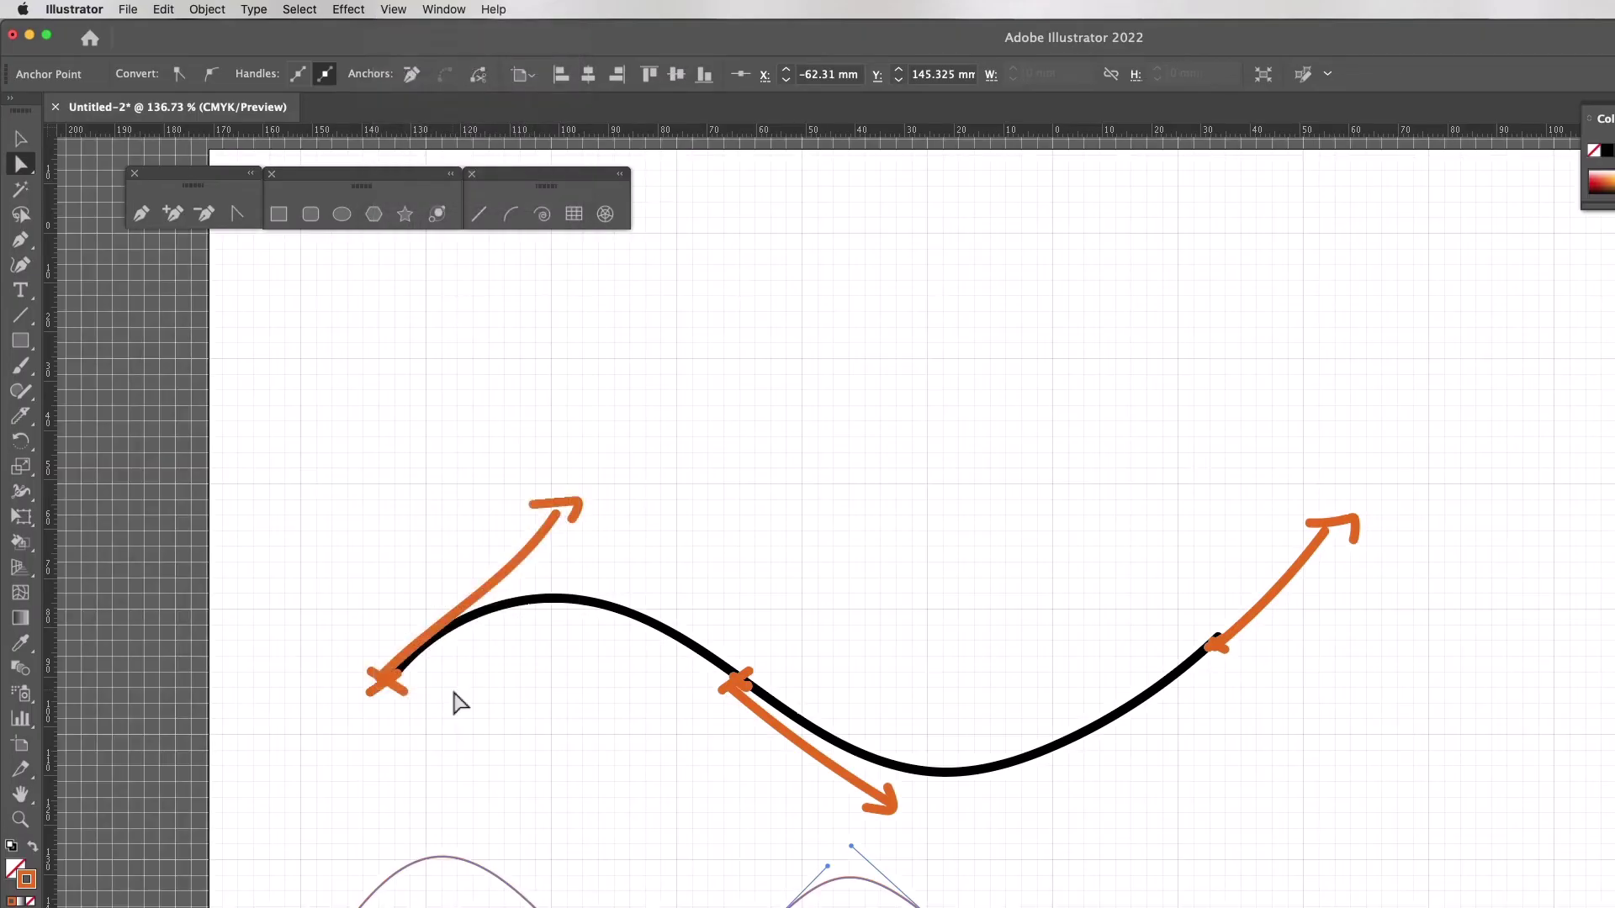
click(392, 7)
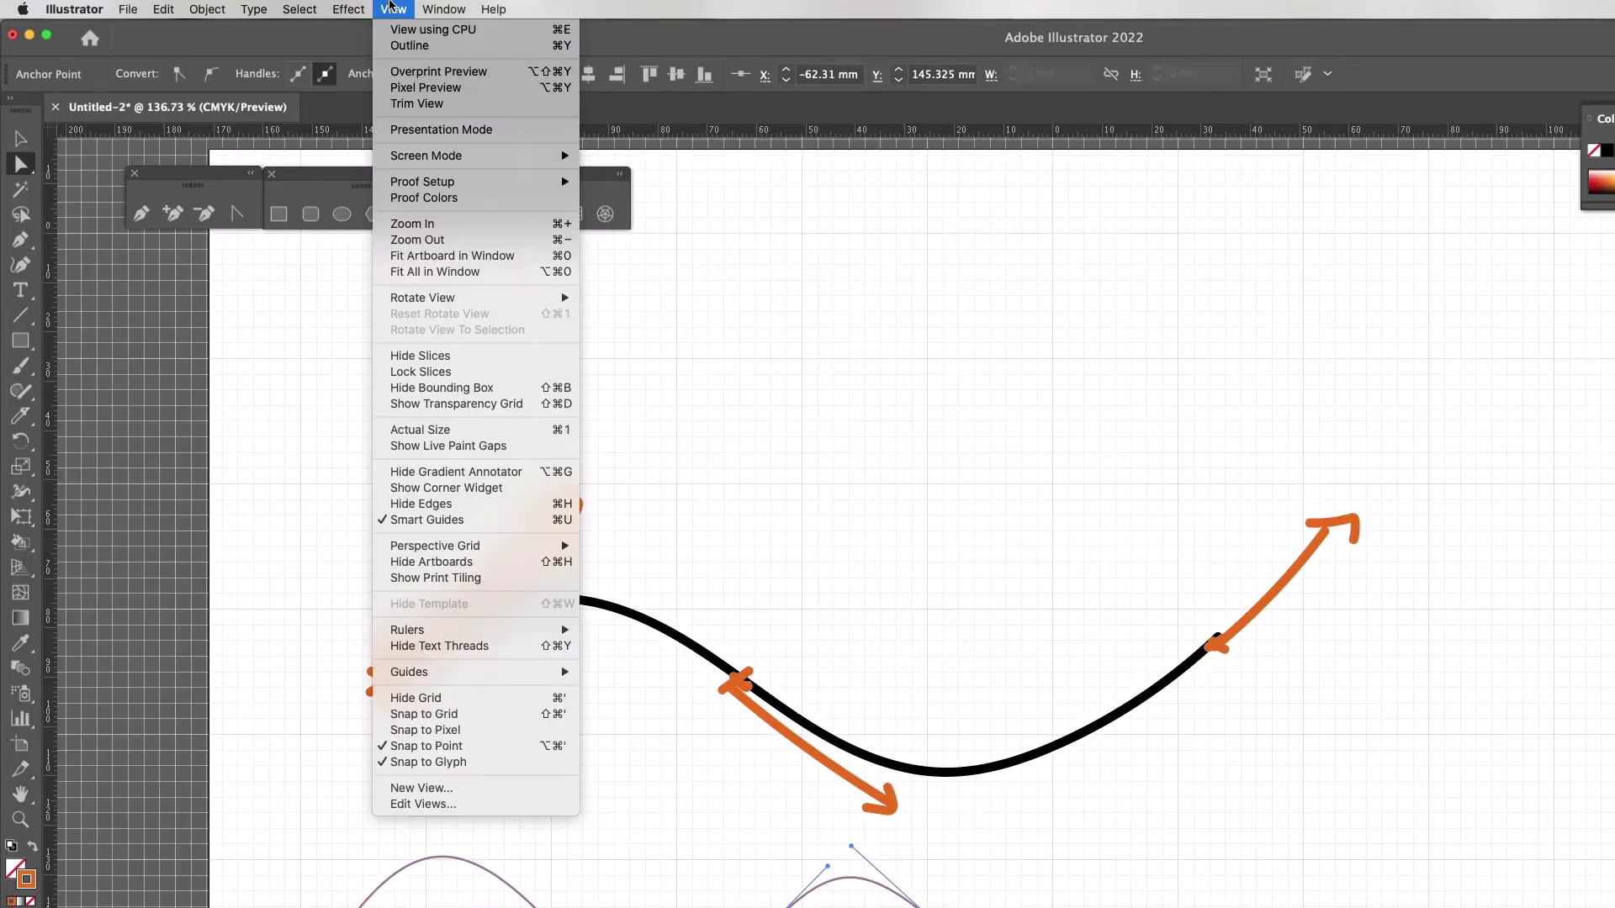
click(488, 714)
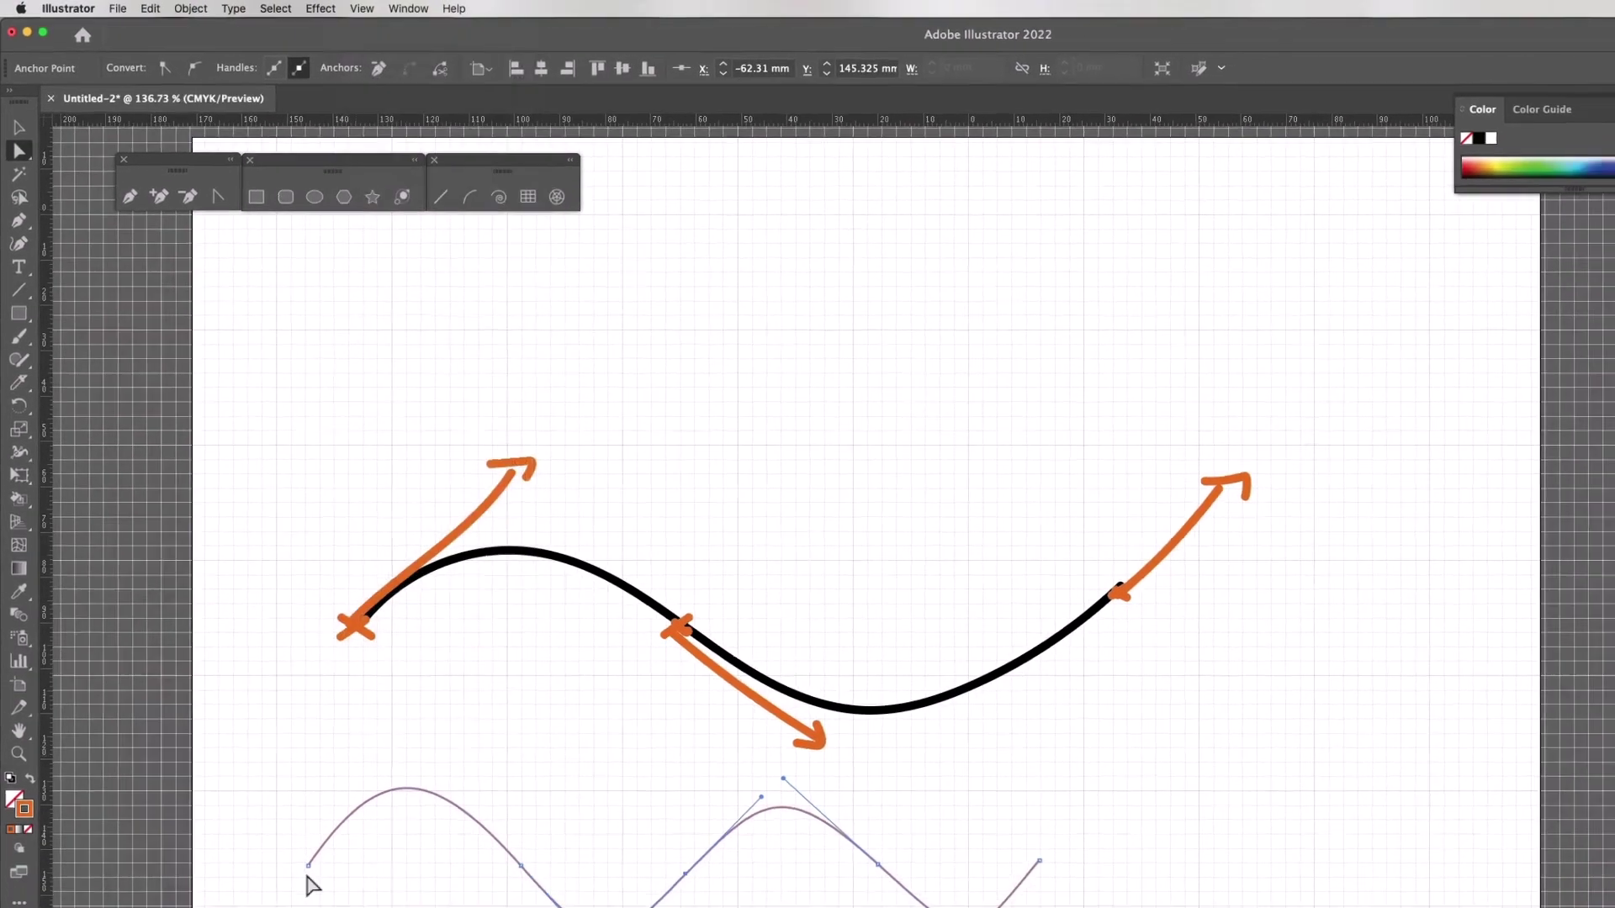
- Snap the lower wave's anchors onto one horizontal grid line, then reselect the wave to show handles
click(226, 739)
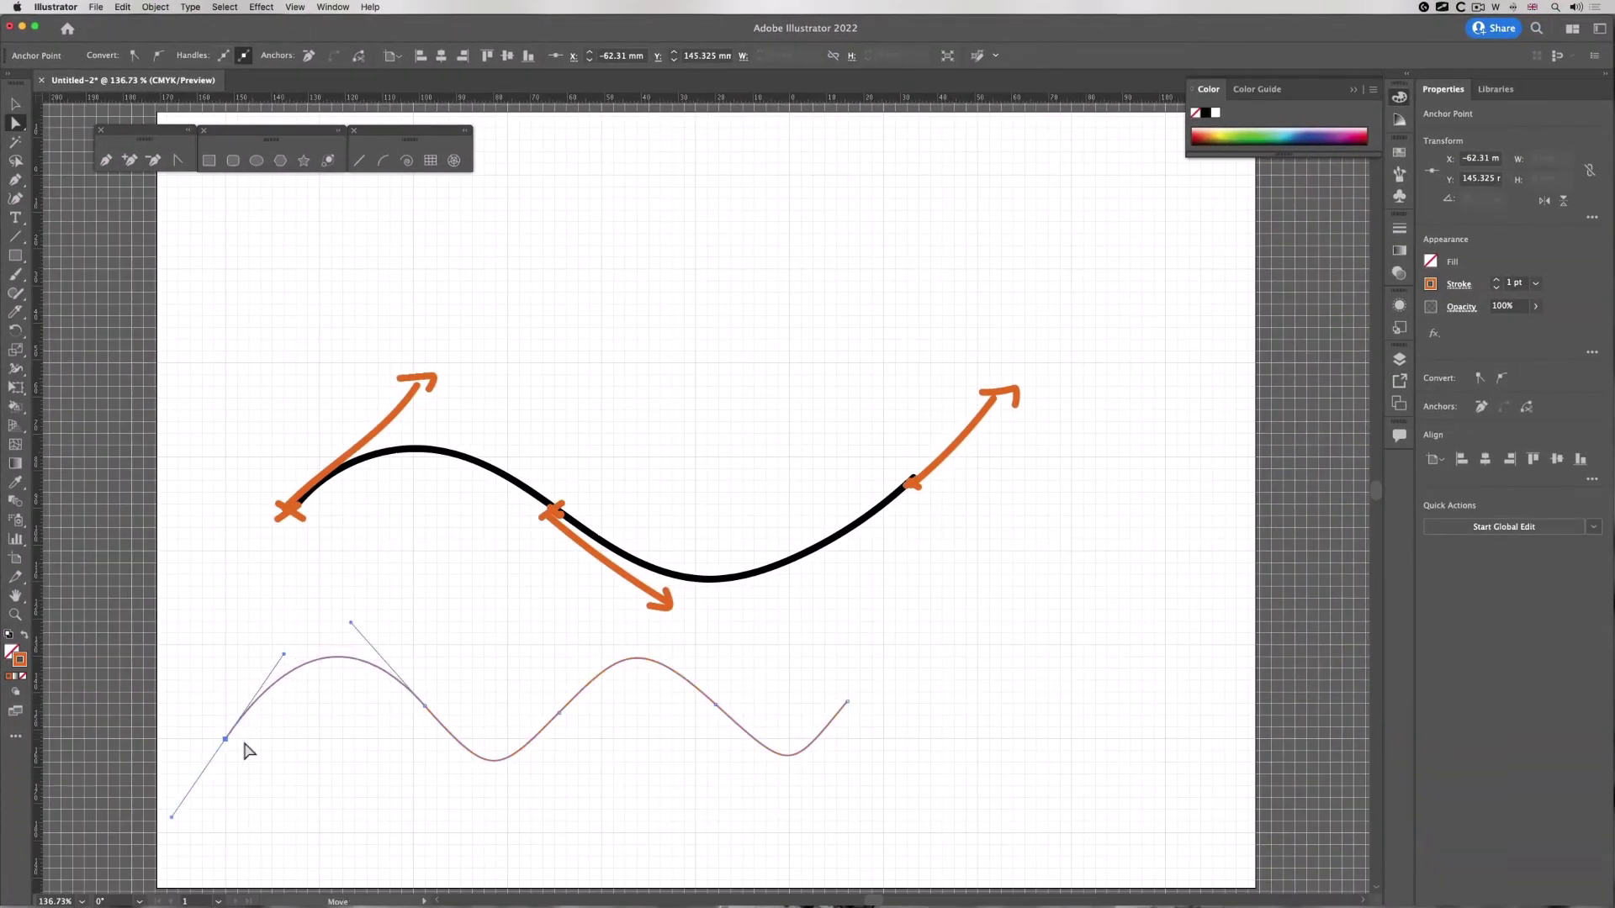
click(425, 706)
drag(424, 707, 412, 732)
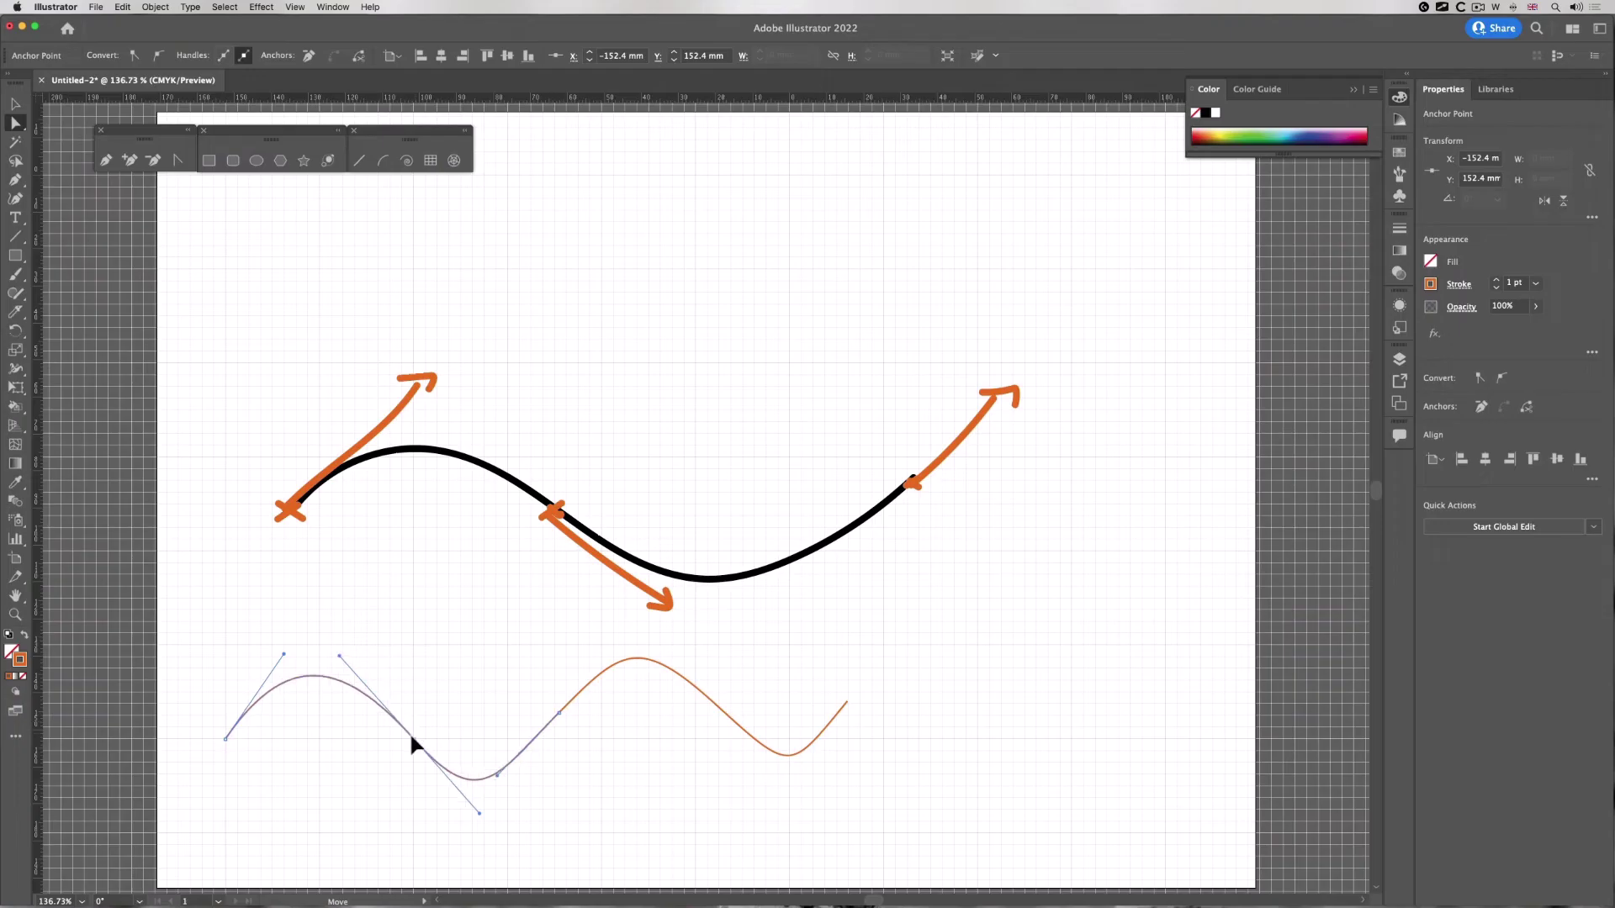
drag(560, 715, 599, 736)
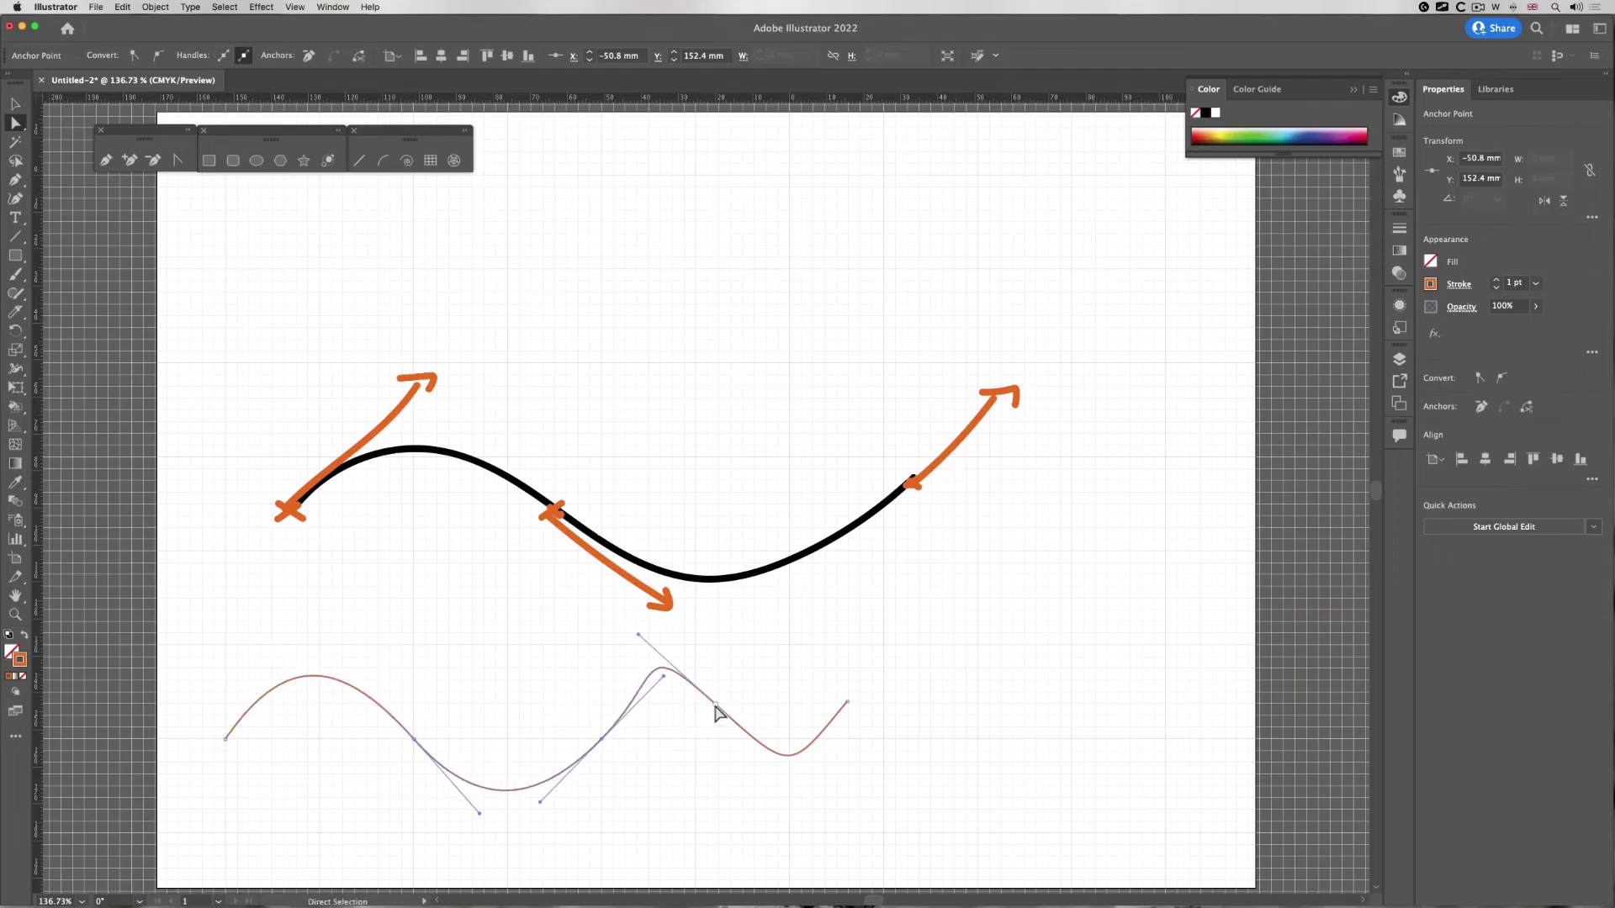
drag(716, 705, 981, 738)
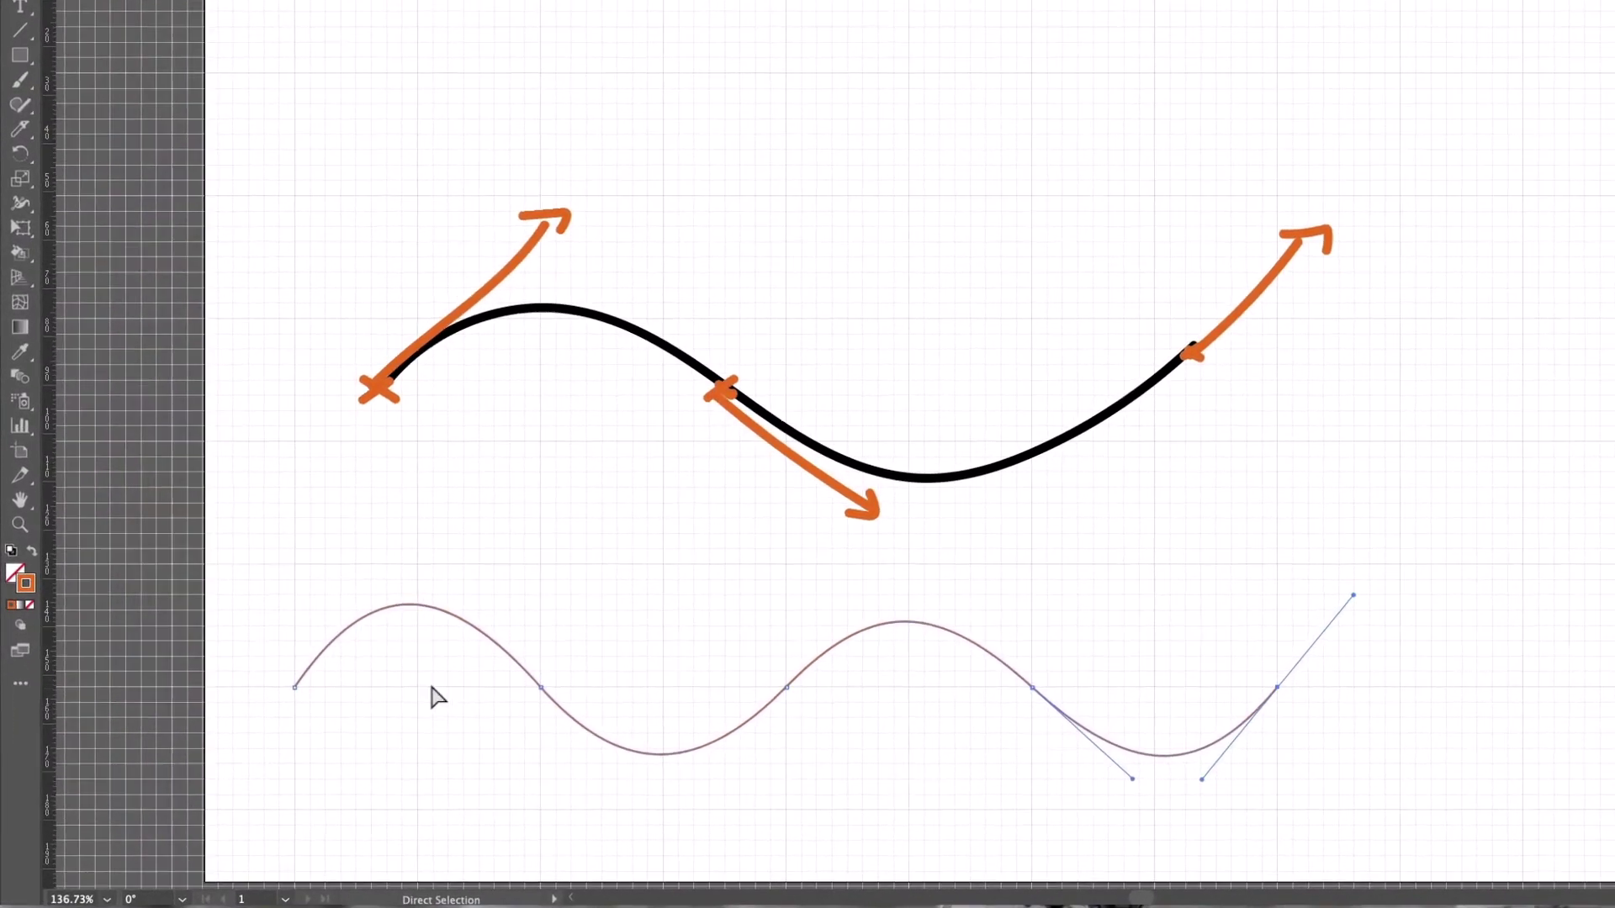
click(242, 734)
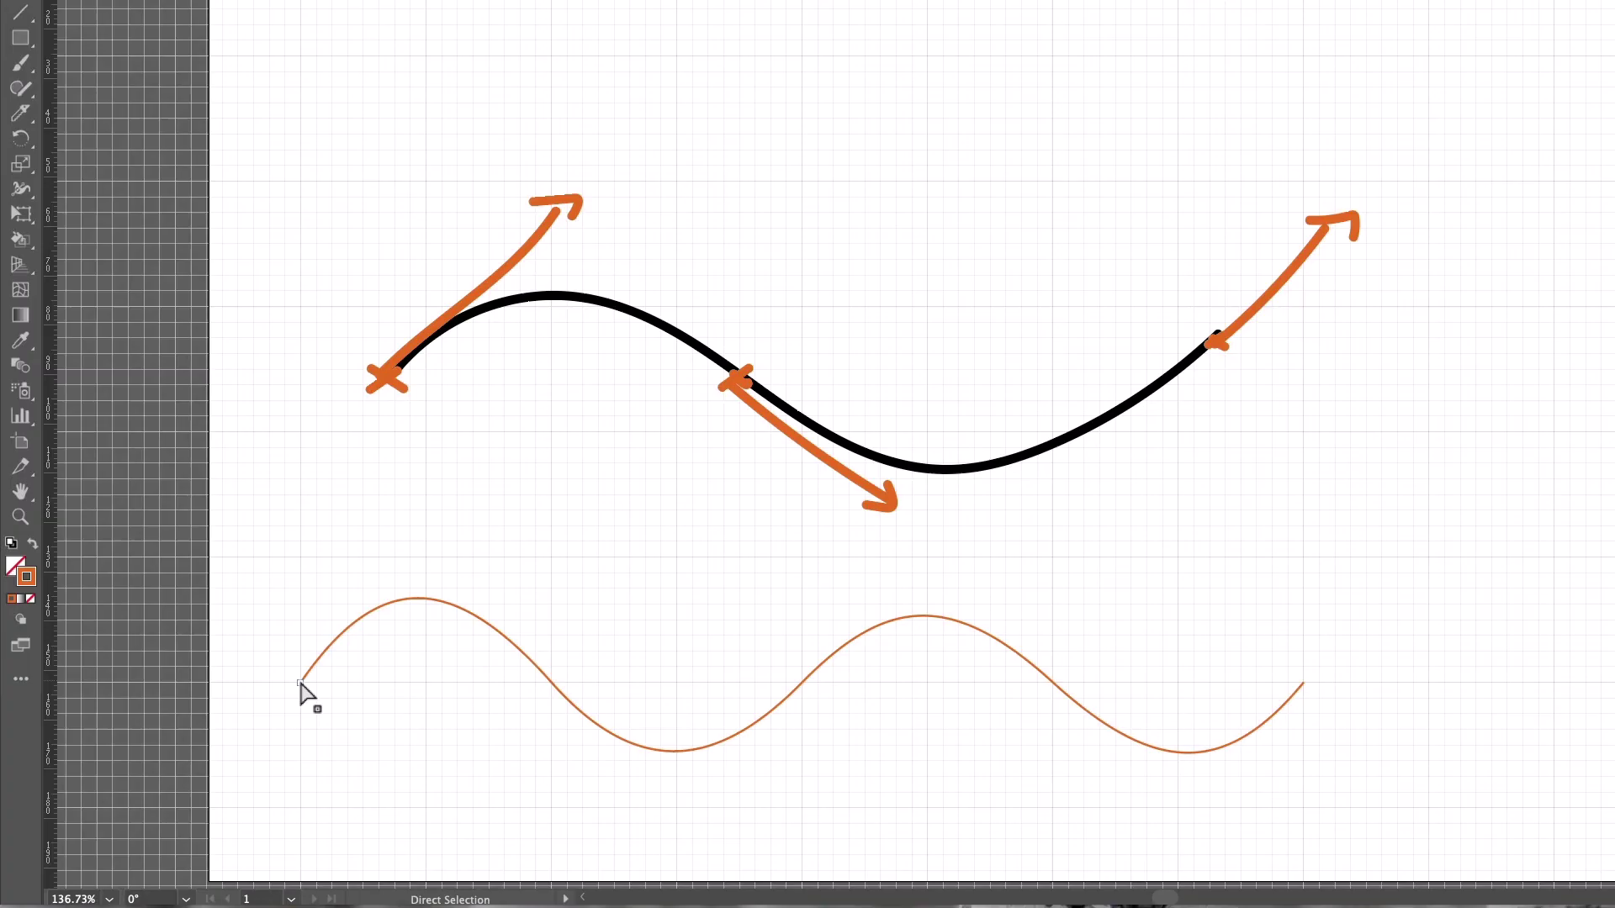
click(300, 683)
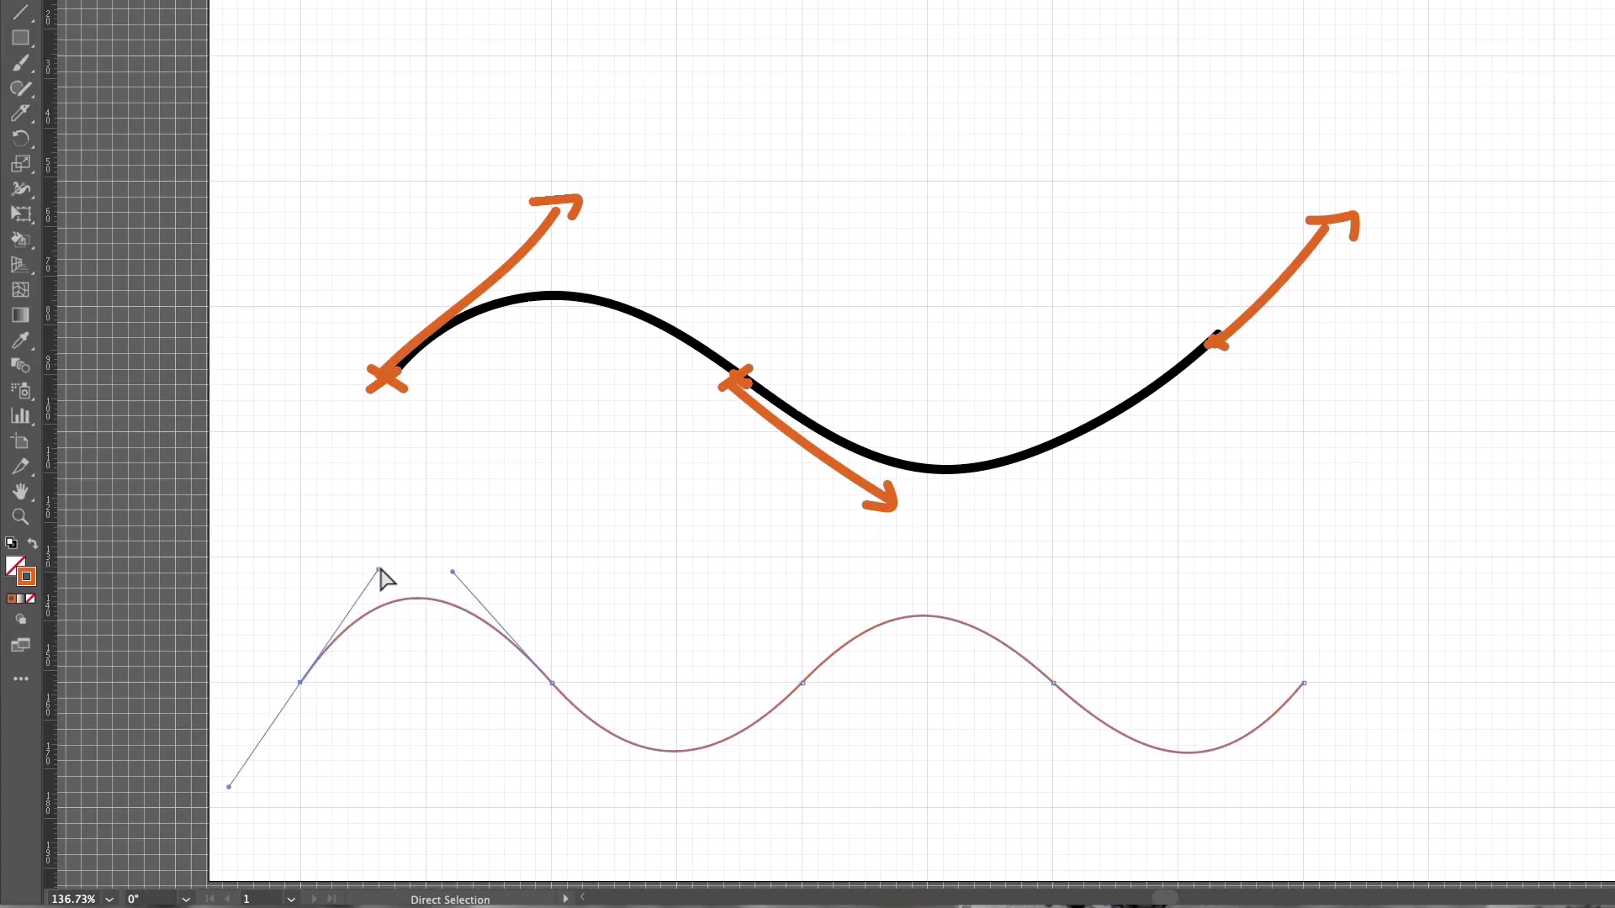
click(354, 614)
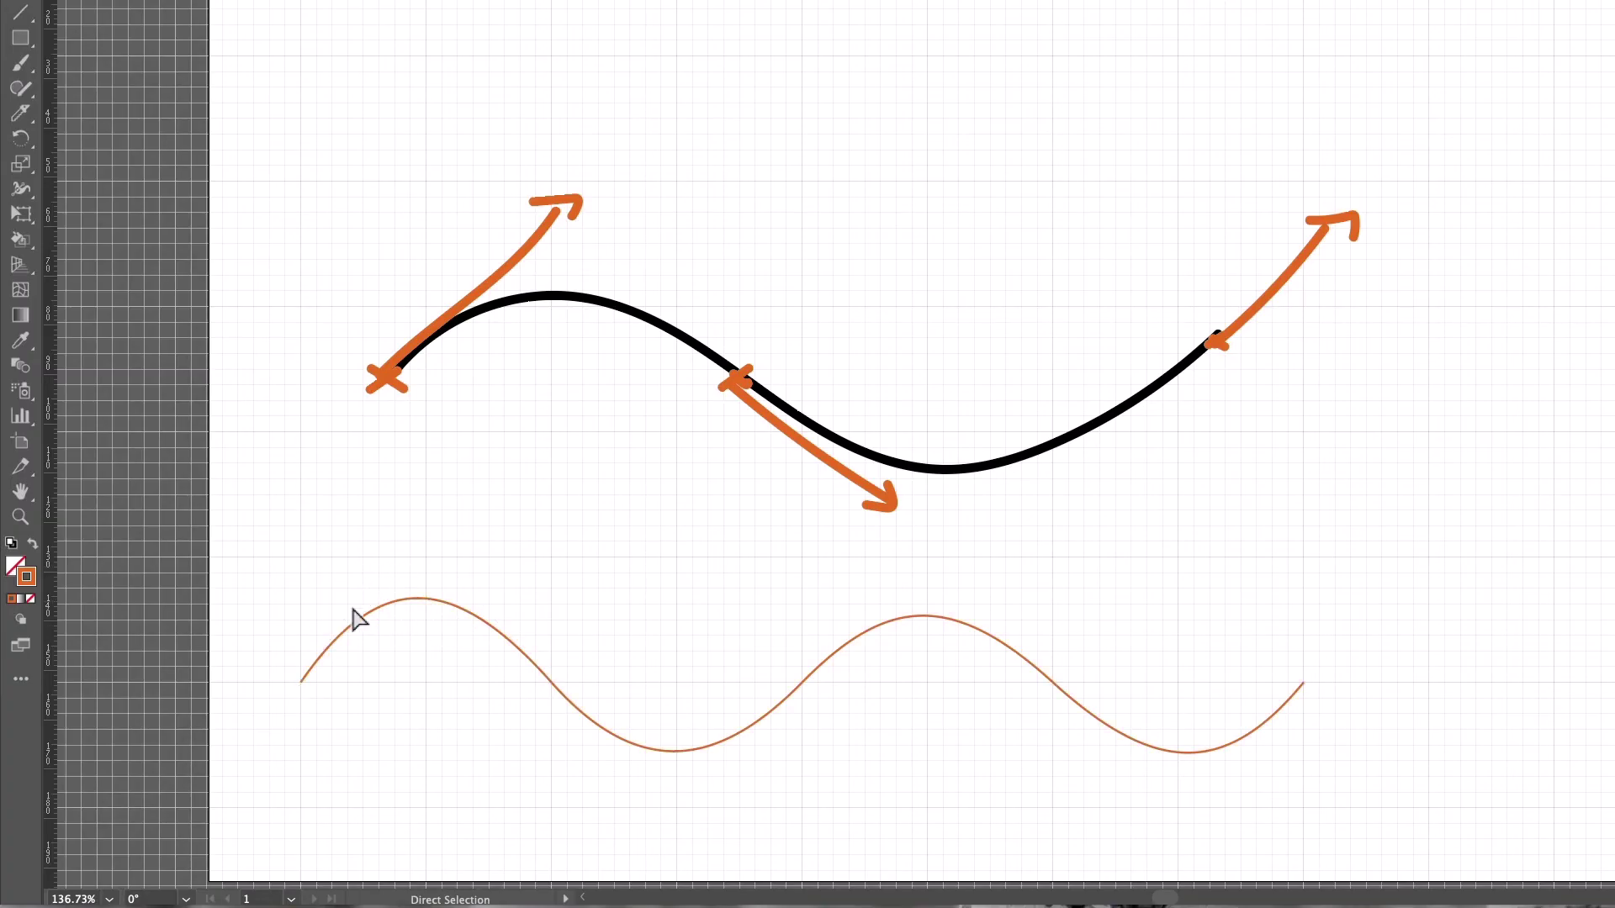
click(301, 683)
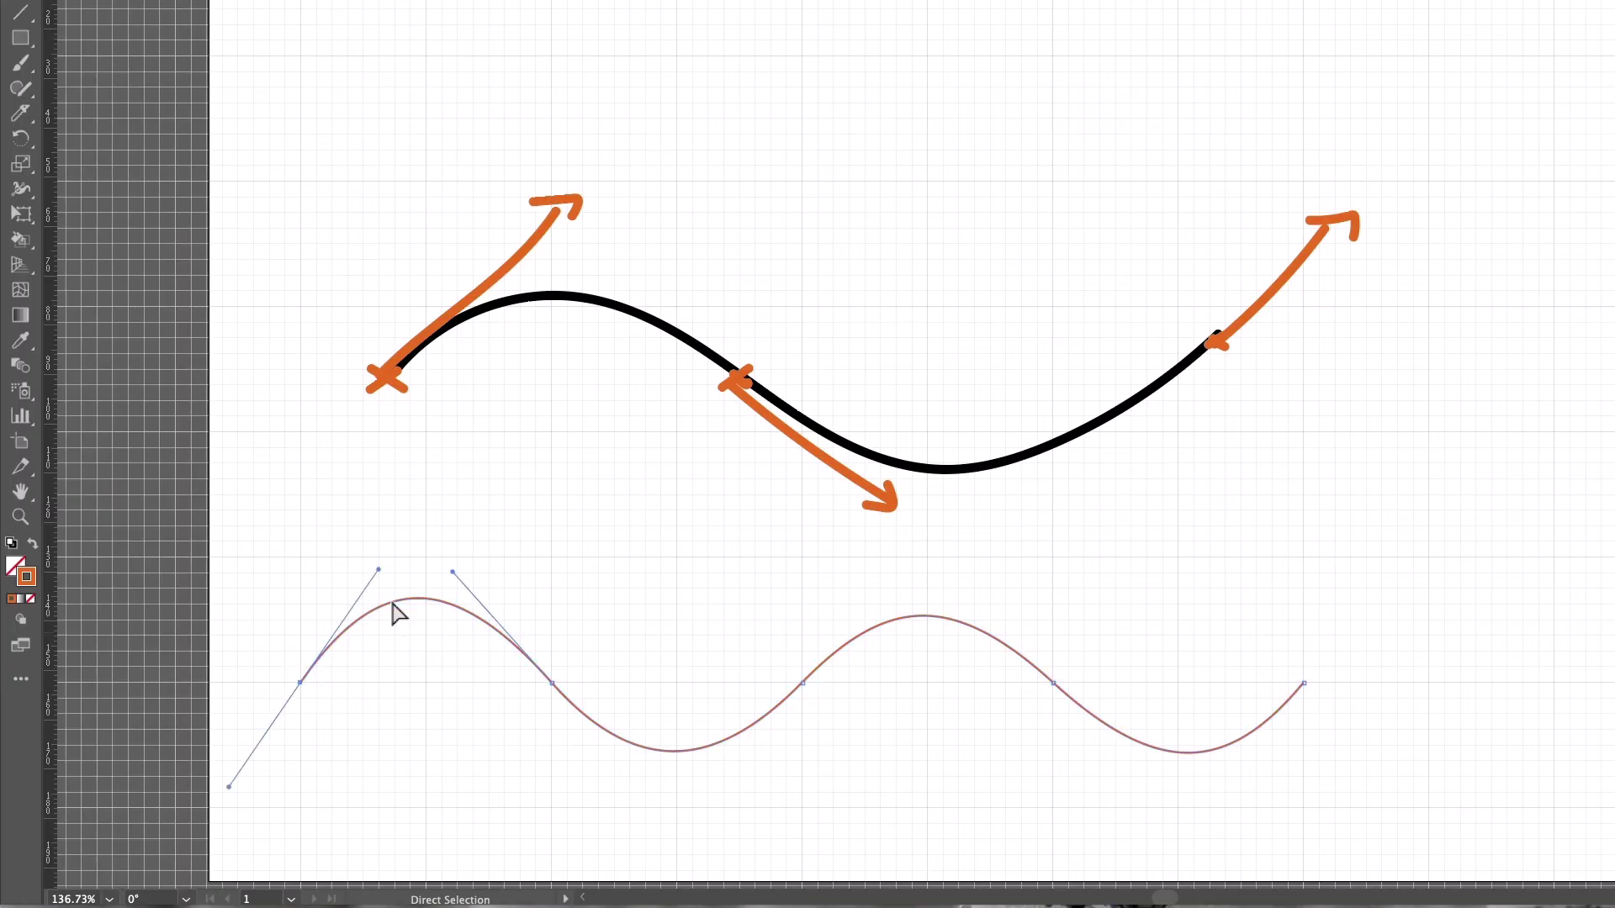
- Snap the first hump's handle to a grid point and lengthen the next handle to deepen the first trough
drag(379, 571, 426, 572)
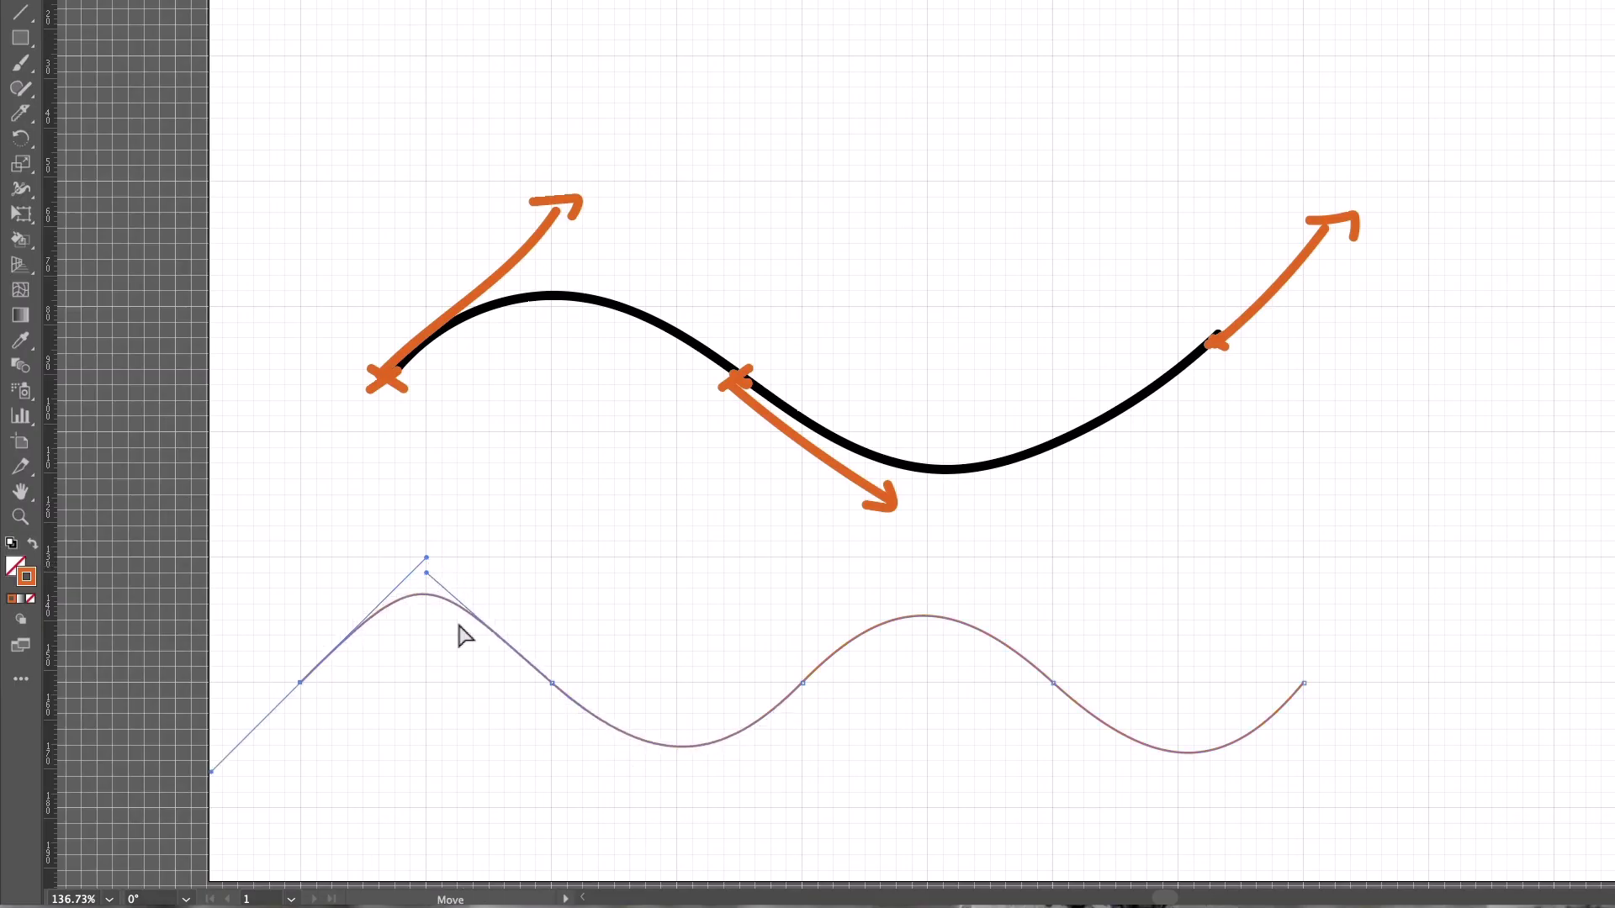
click(552, 684)
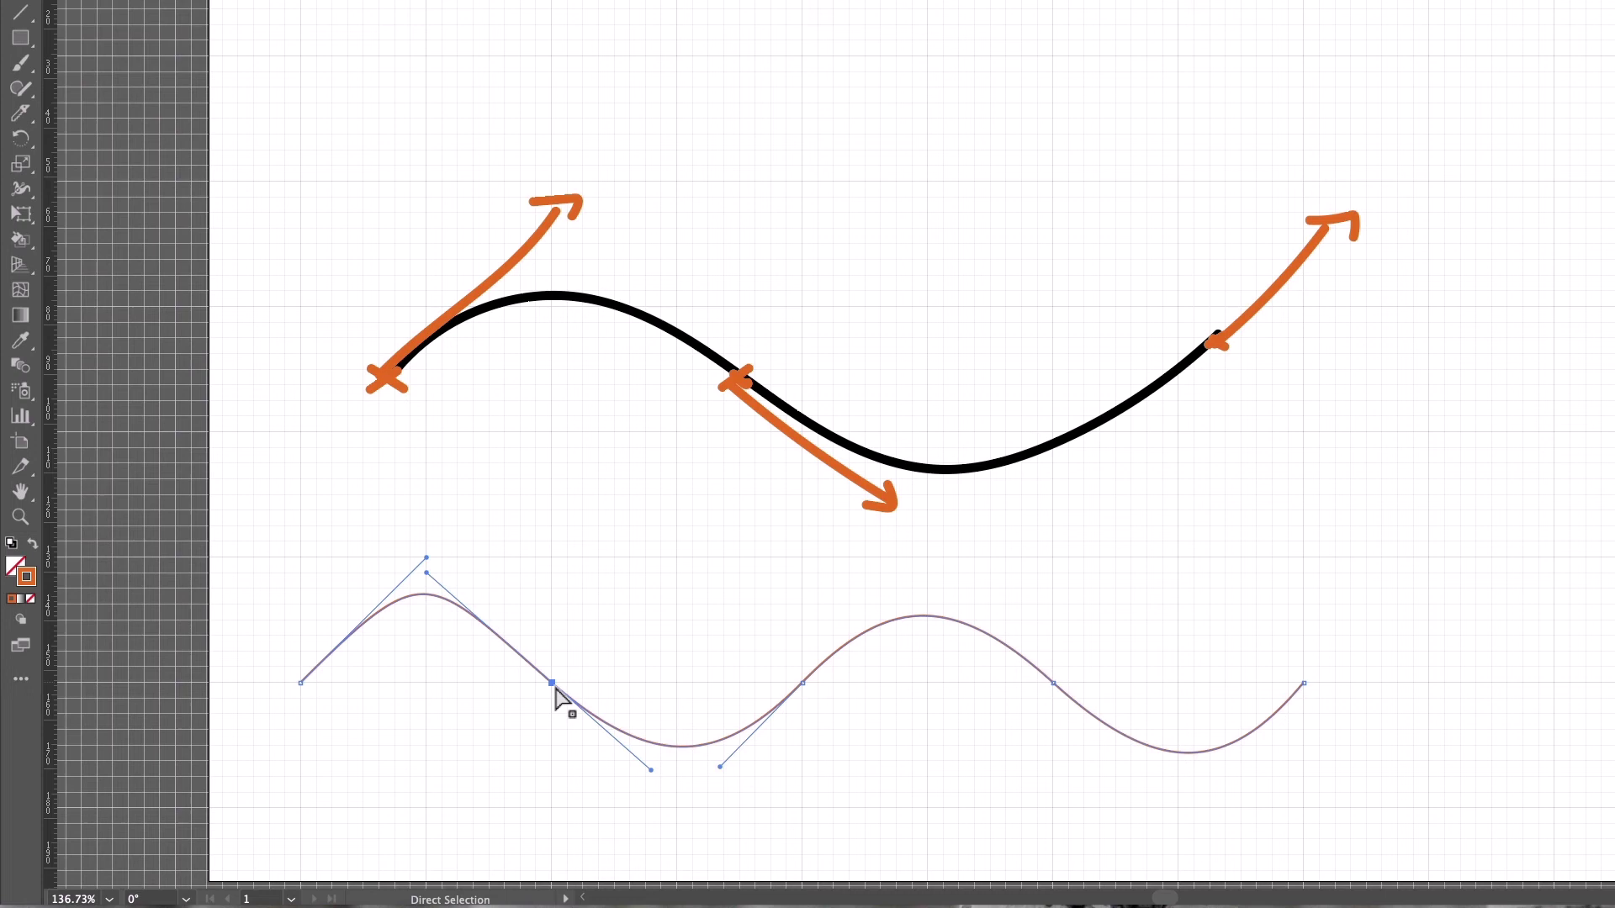
drag(653, 771, 678, 806)
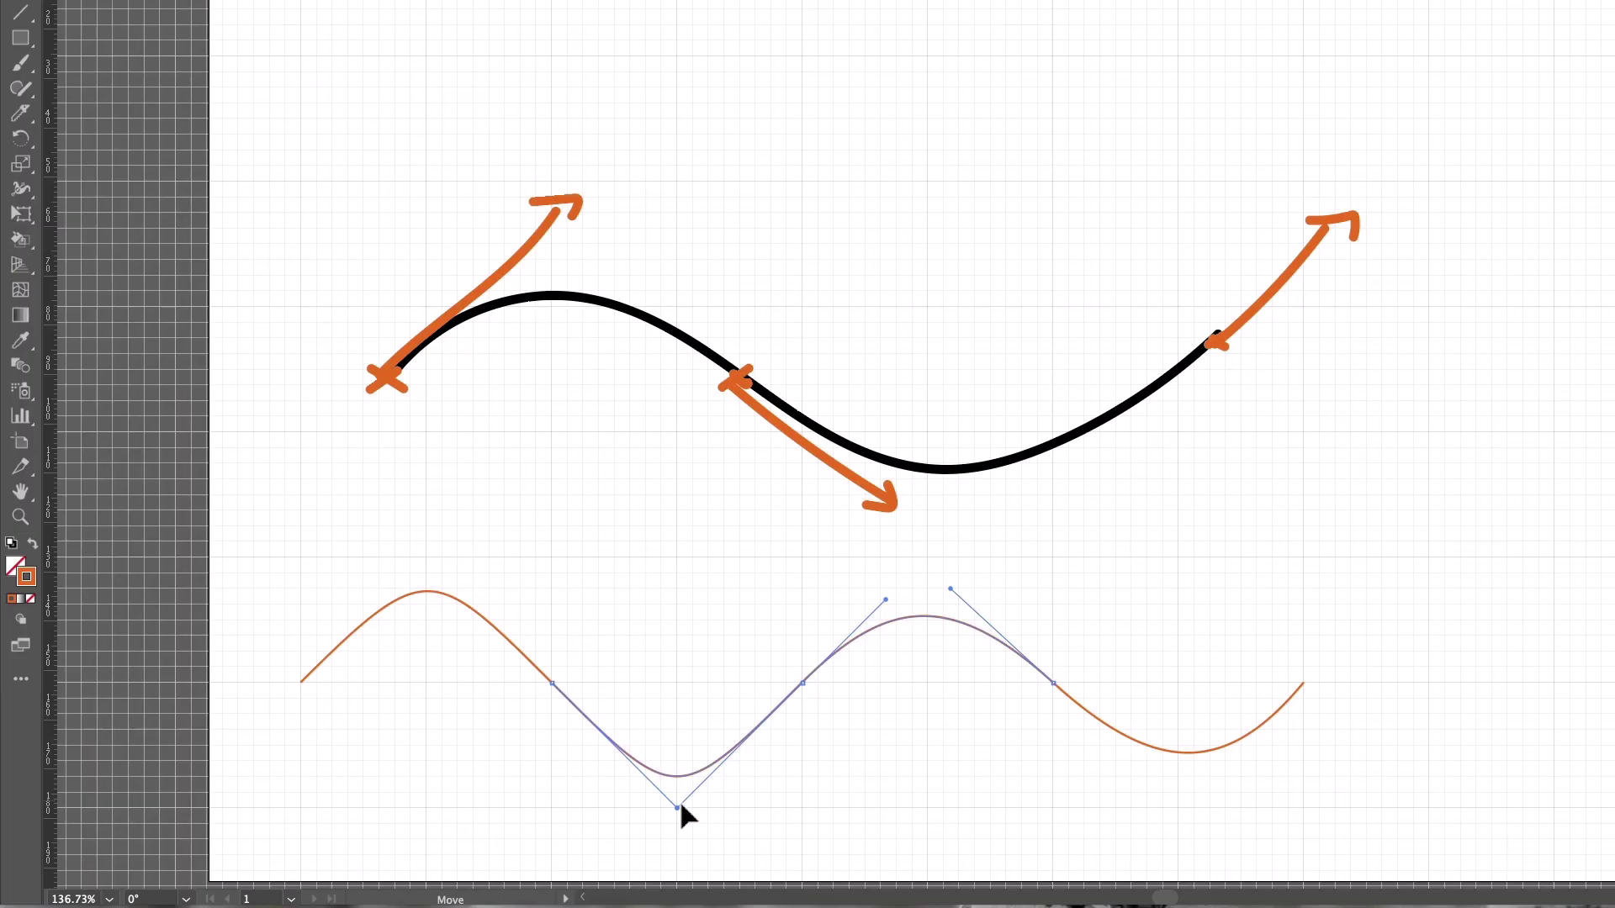
- Raise the second peak's handle onto the grid and pull the last handle to deepen the final trough
click(803, 684)
drag(890, 611, 928, 561)
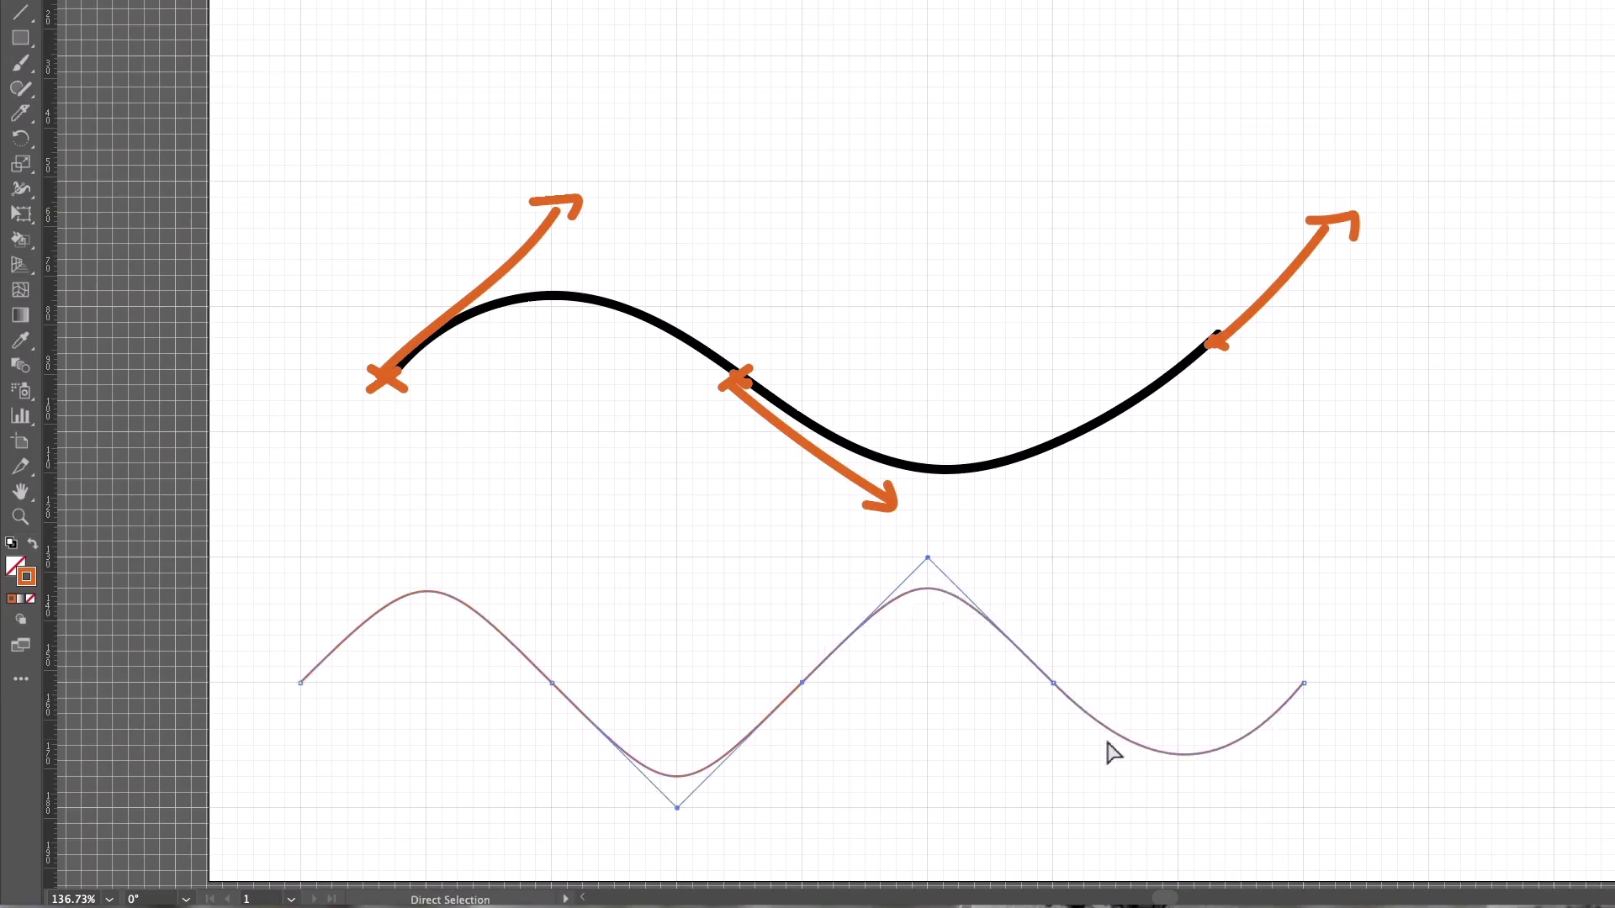
click(1054, 684)
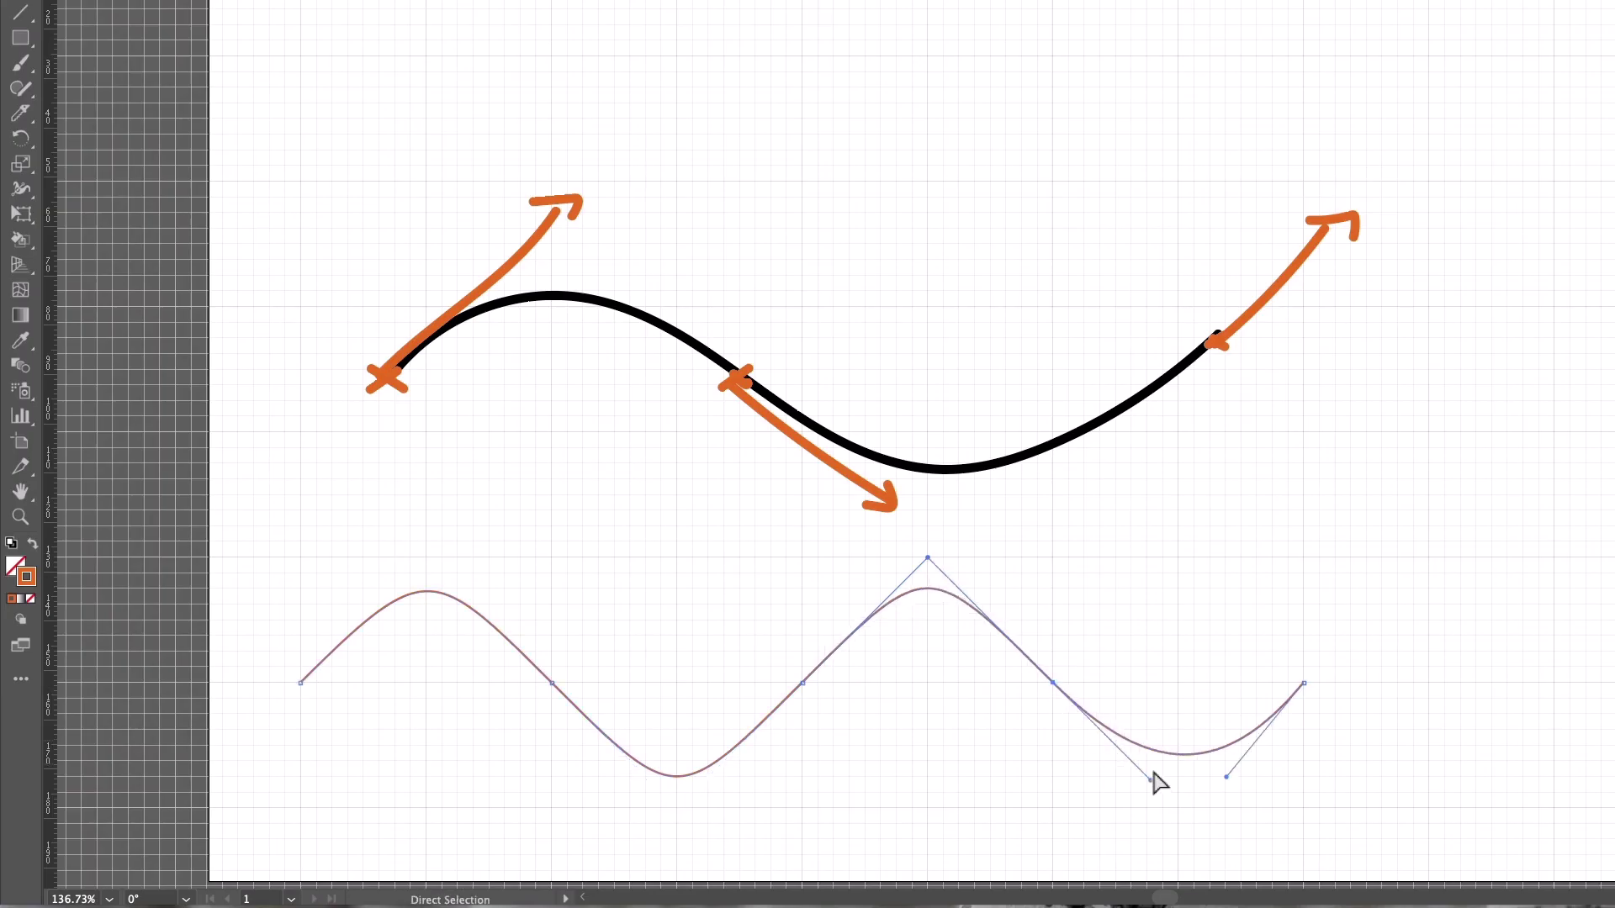
click(1136, 767)
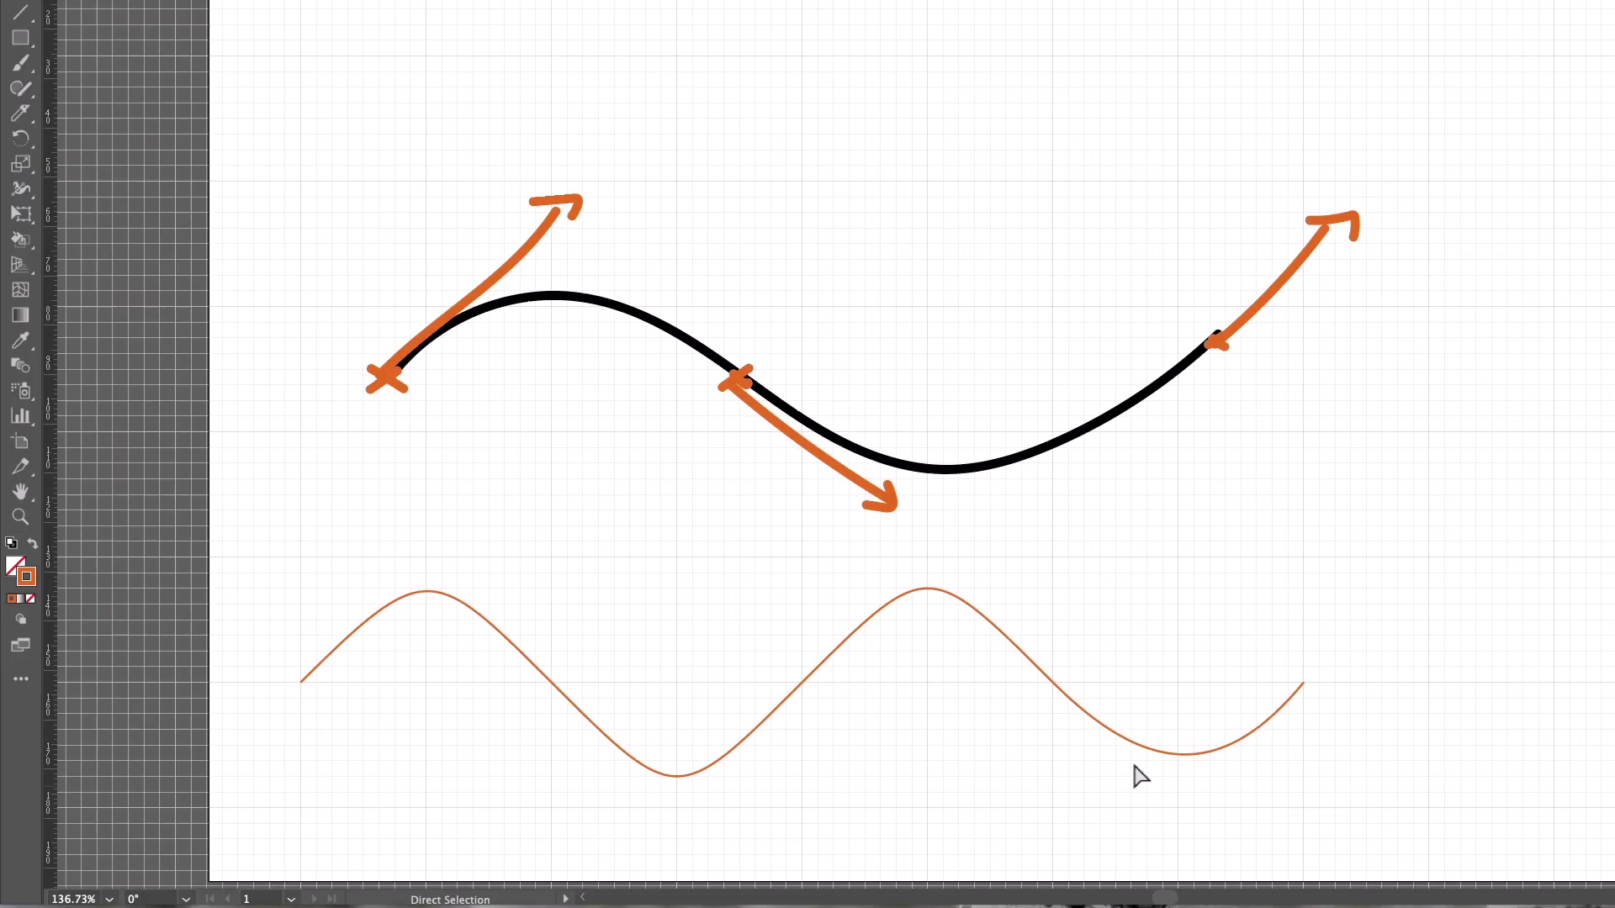
mouse_move(1001, 671)
mouse_down()
mouse_move(1110, 683)
mouse_move(1123, 711)
mouse_up()
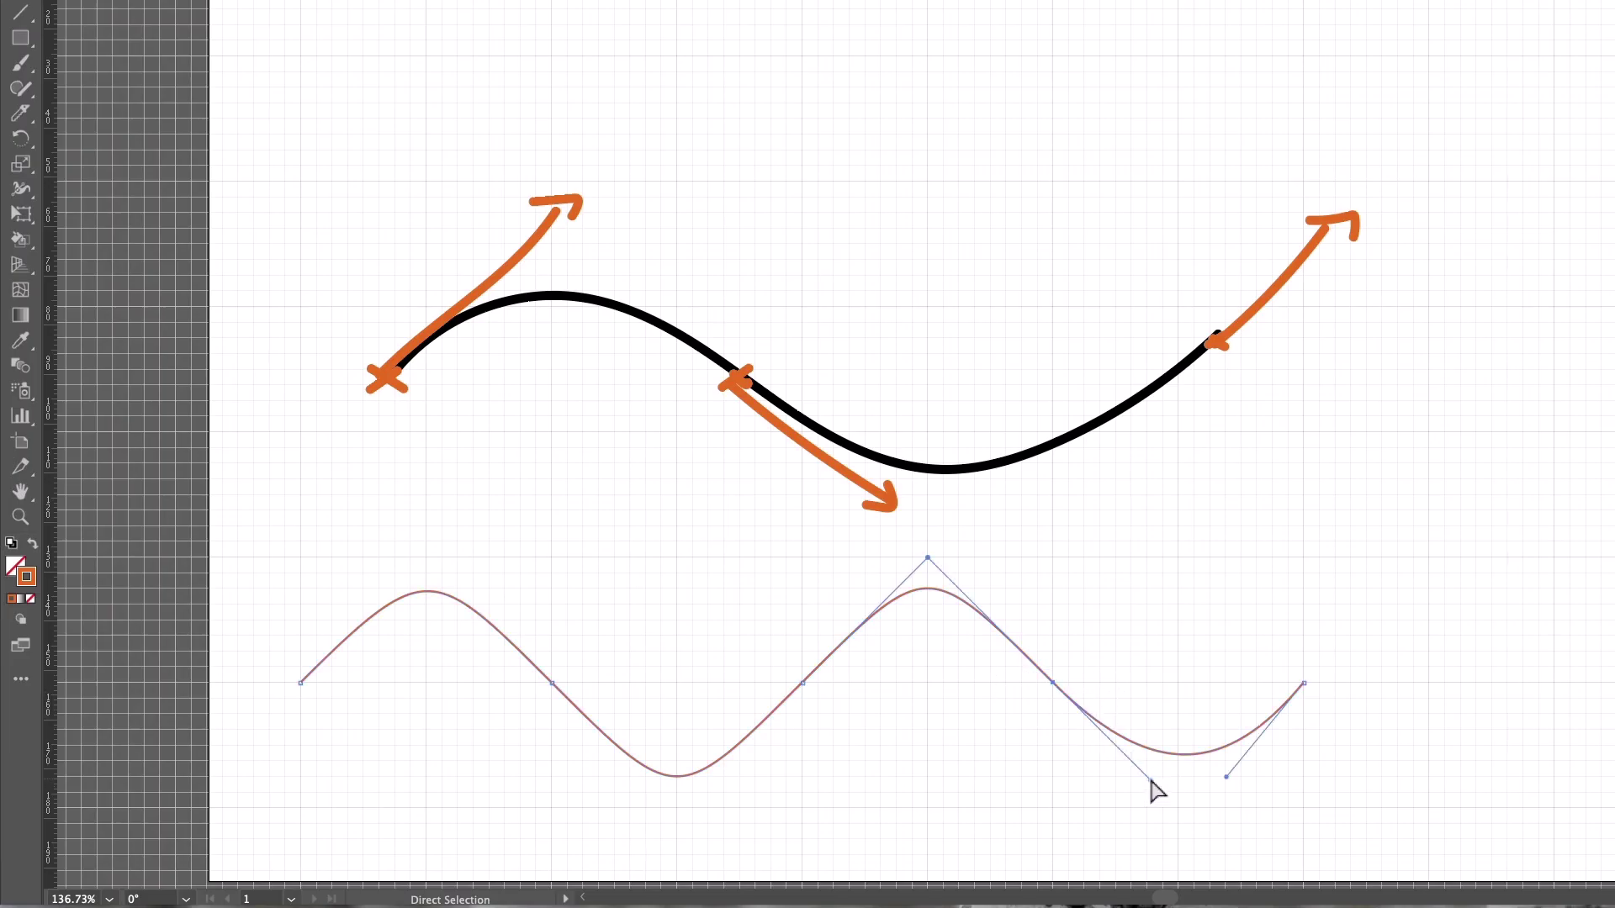
drag(1151, 782, 1180, 809)
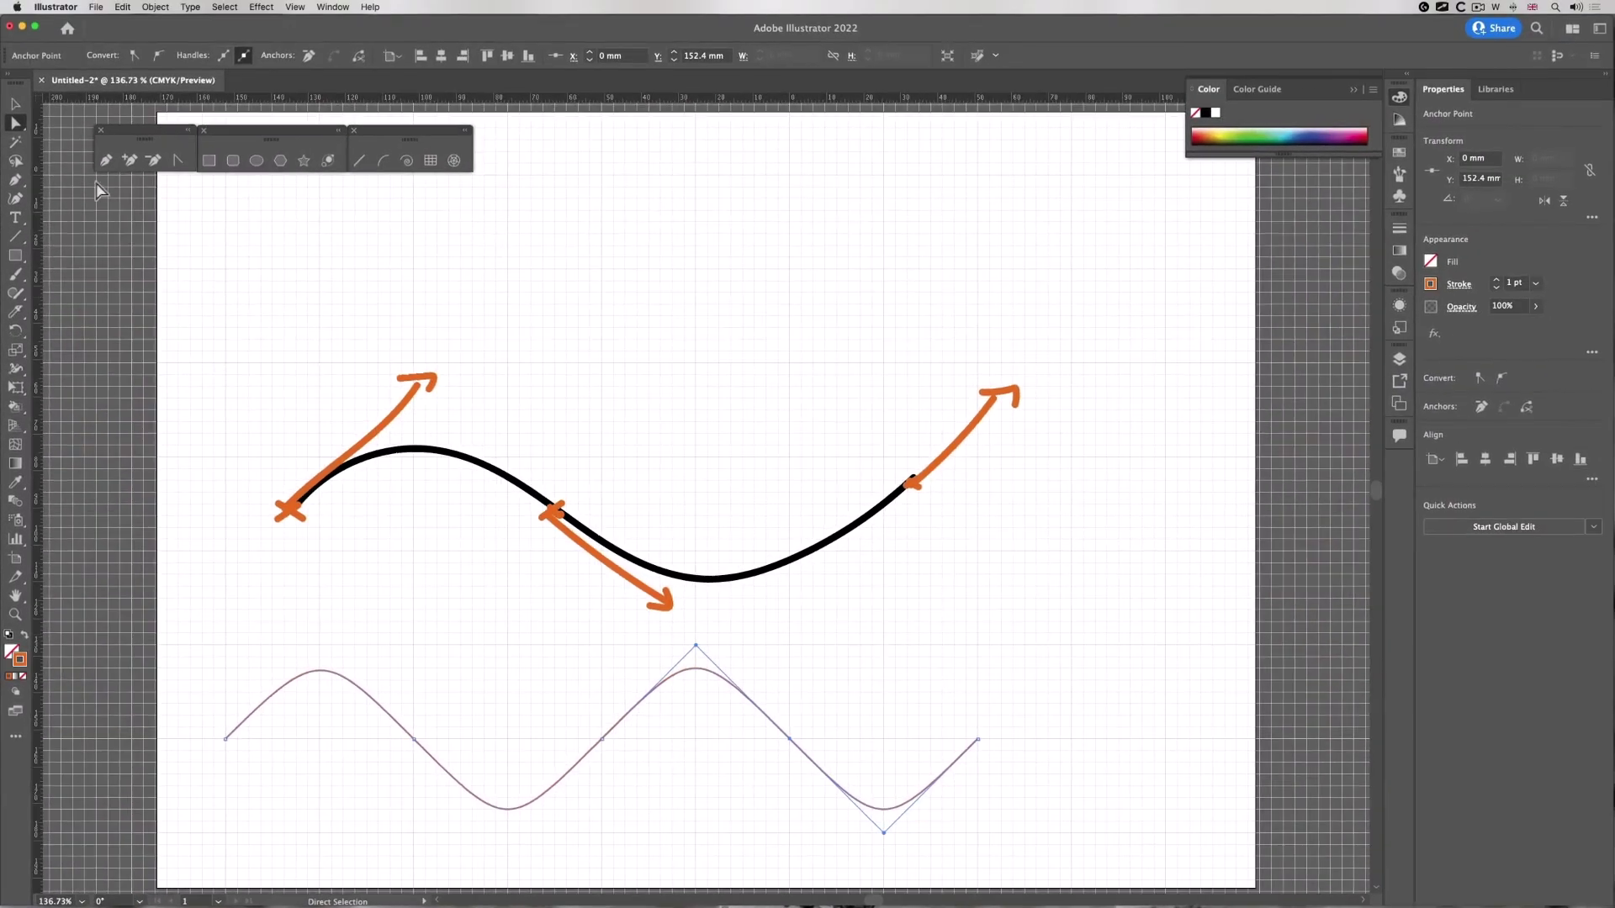
click(16, 103)
click(1073, 730)
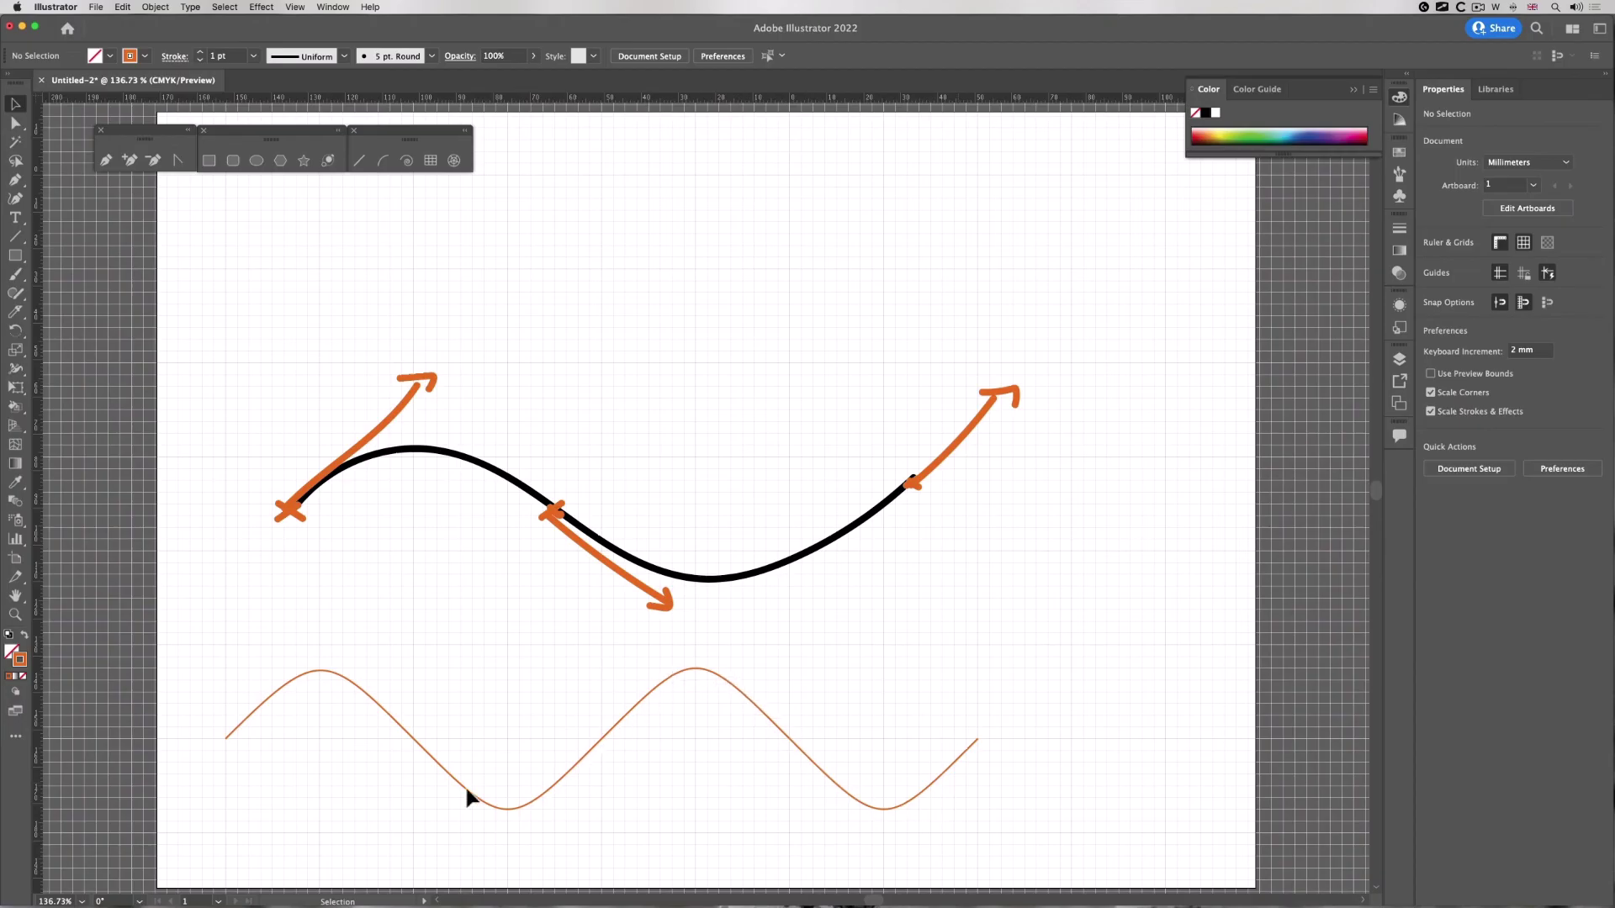
key(a)
click(413, 741)
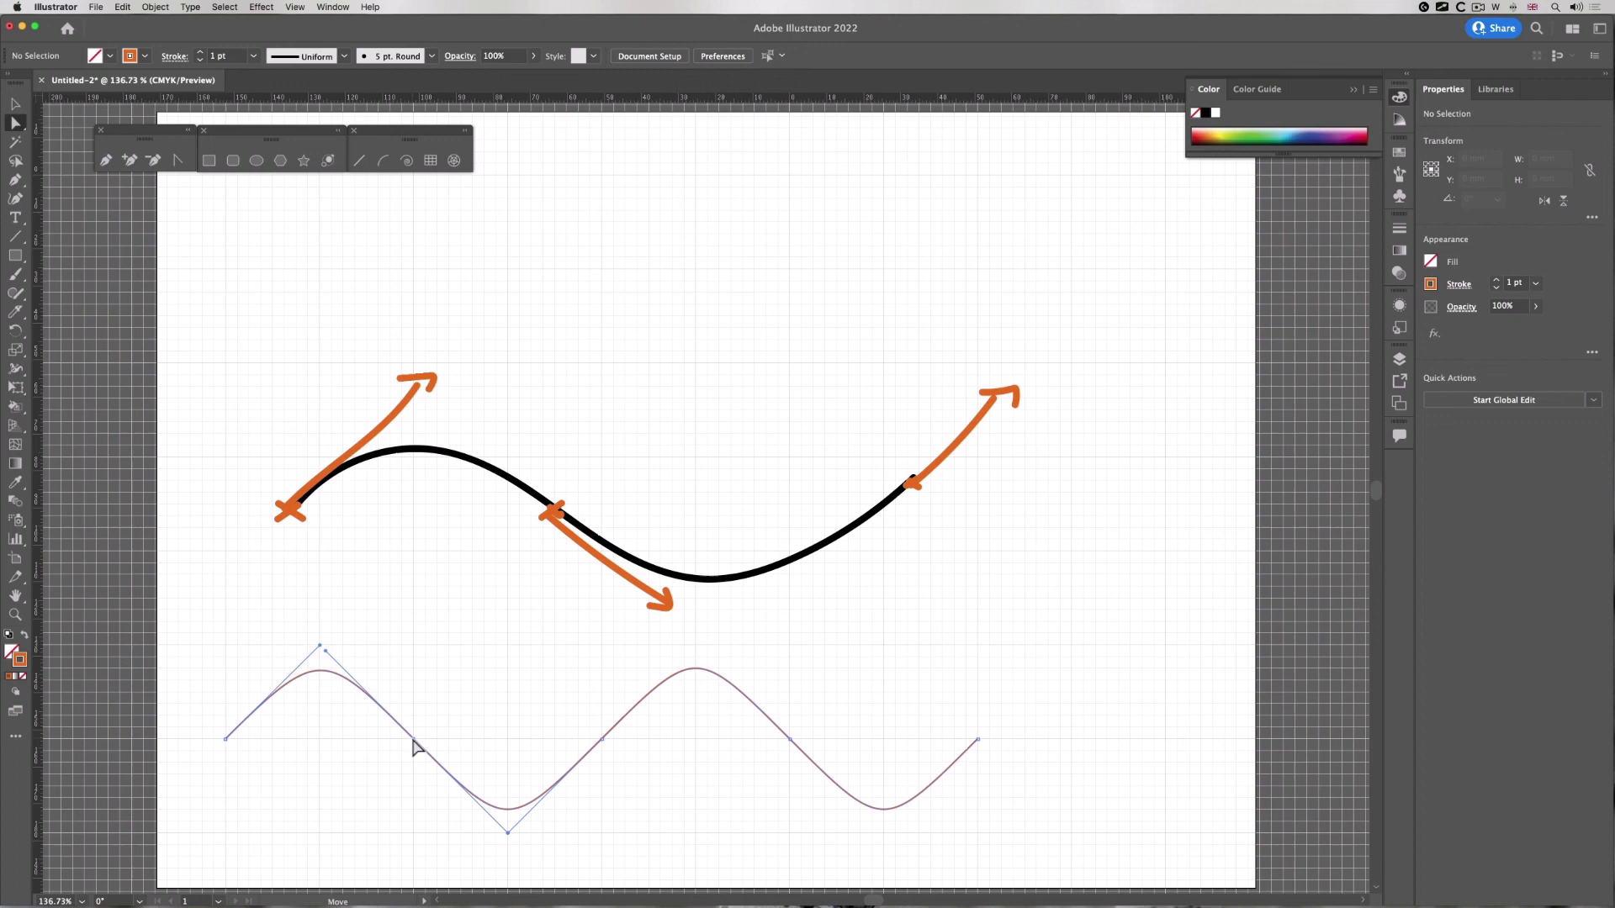
click(320, 652)
click(415, 759)
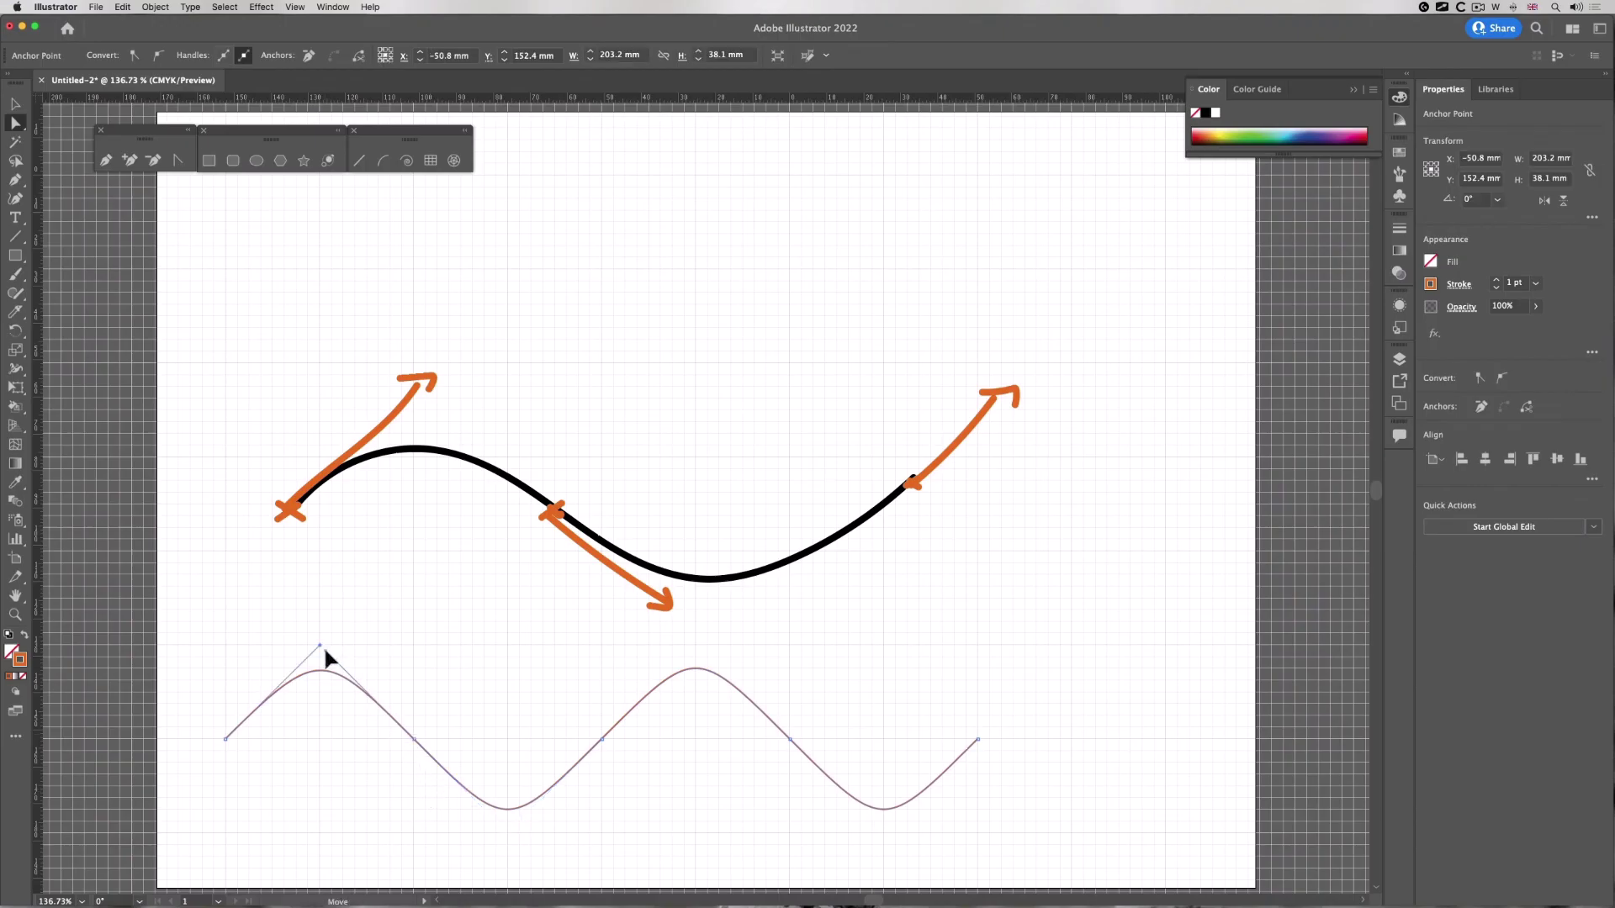
click(413, 741)
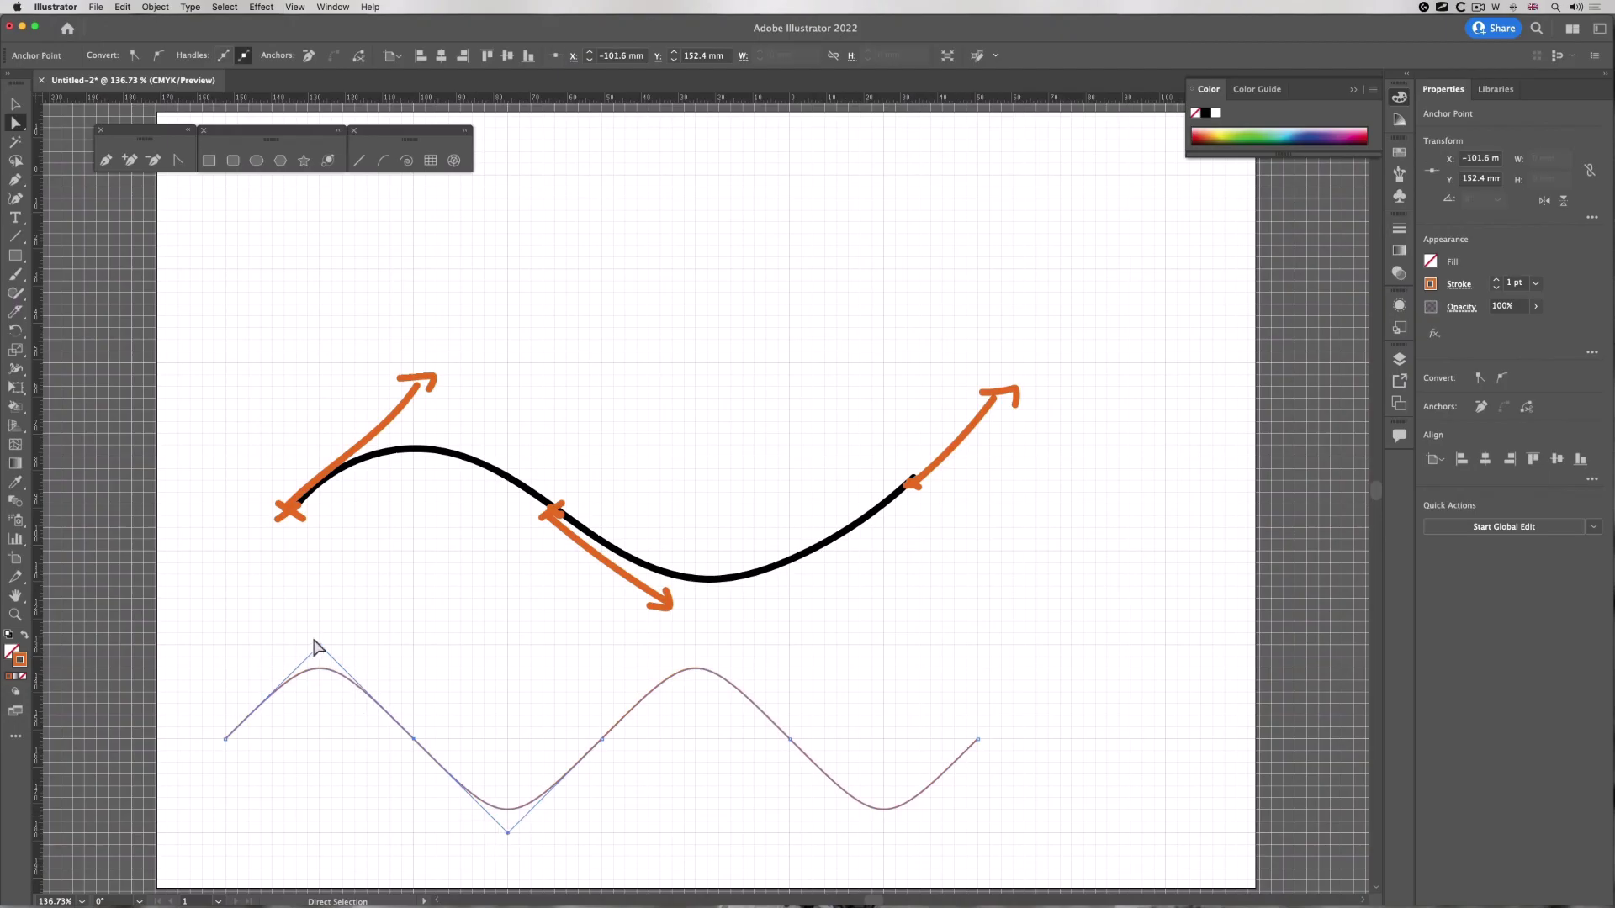
click(15, 104)
click(386, 679)
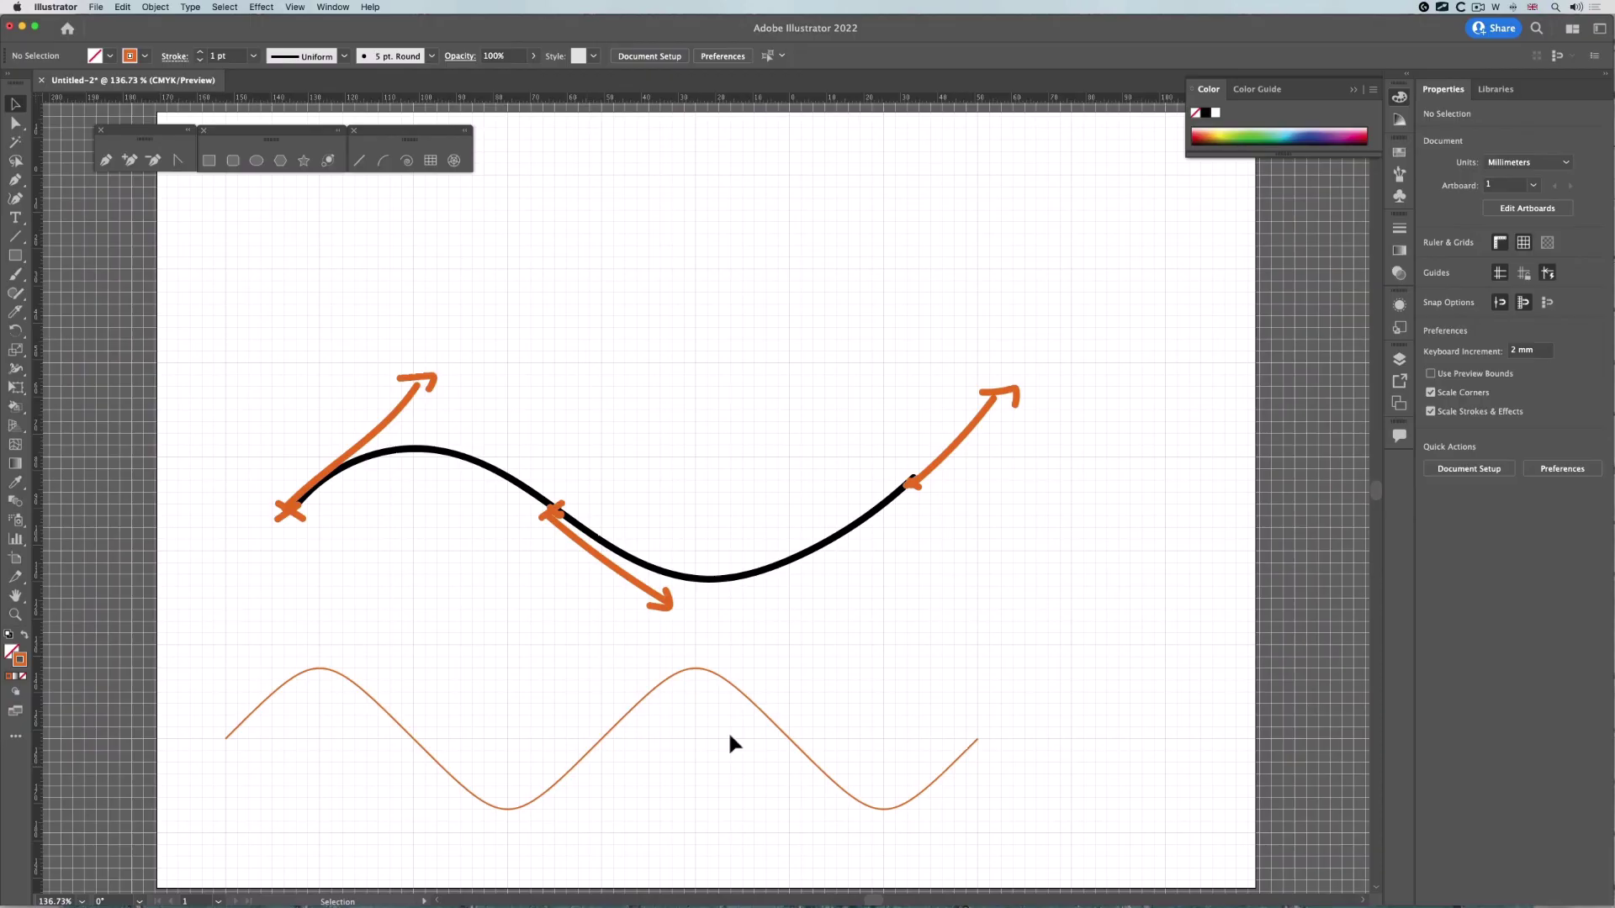